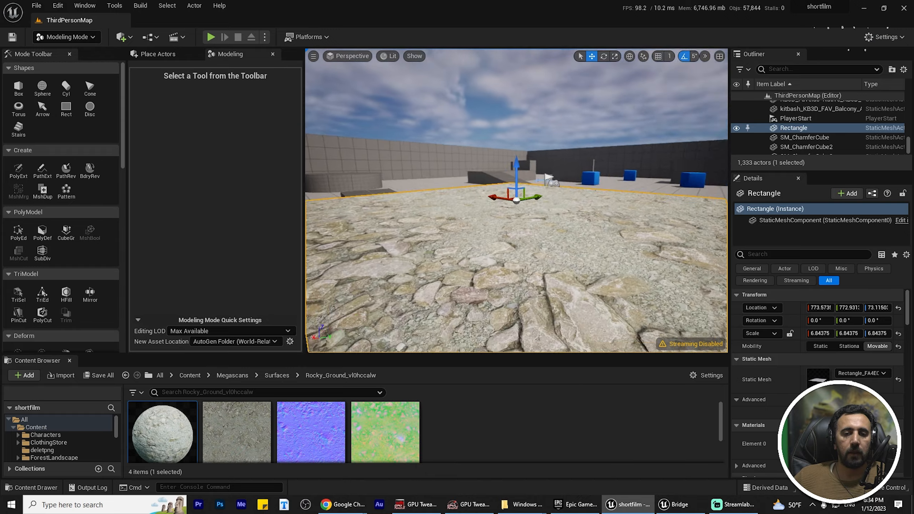
Step: Examine the rocky ground rectangle's triangle layout in Wireframe view mode and return the viewport to Lit
alt+drag(497, 270, 529, 254)
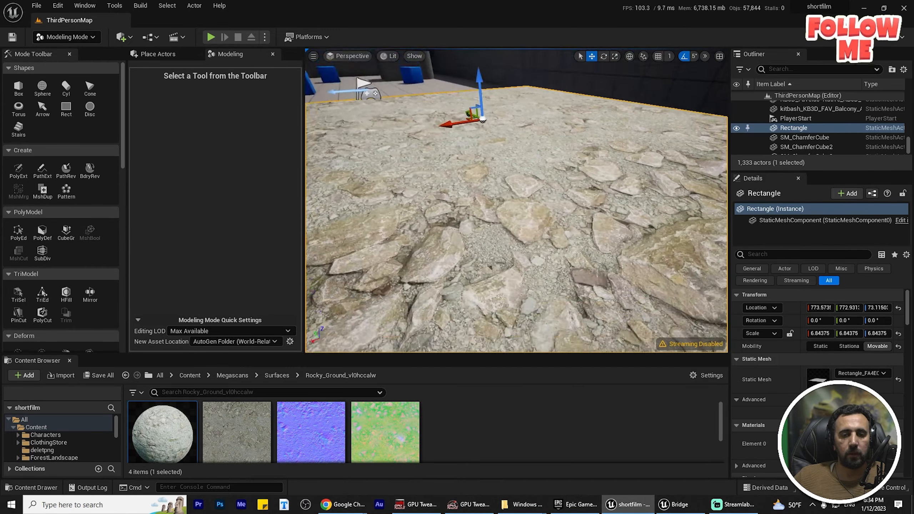
alt+drag(504, 230, 515, 204)
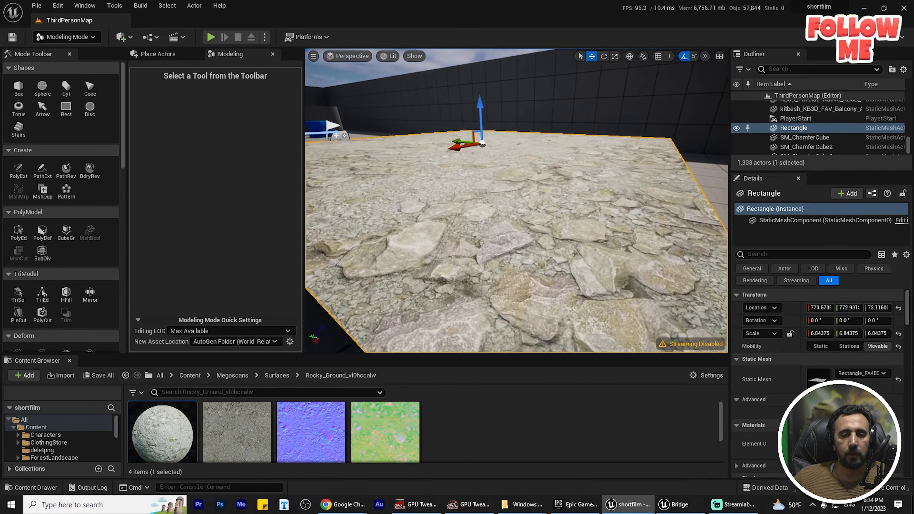
mouse_move(515, 216)
alt+mouse_down()
mouse_move(540, 212)
mouse_move(509, 224)
mouse_move(509, 216)
alt+mouse_up()
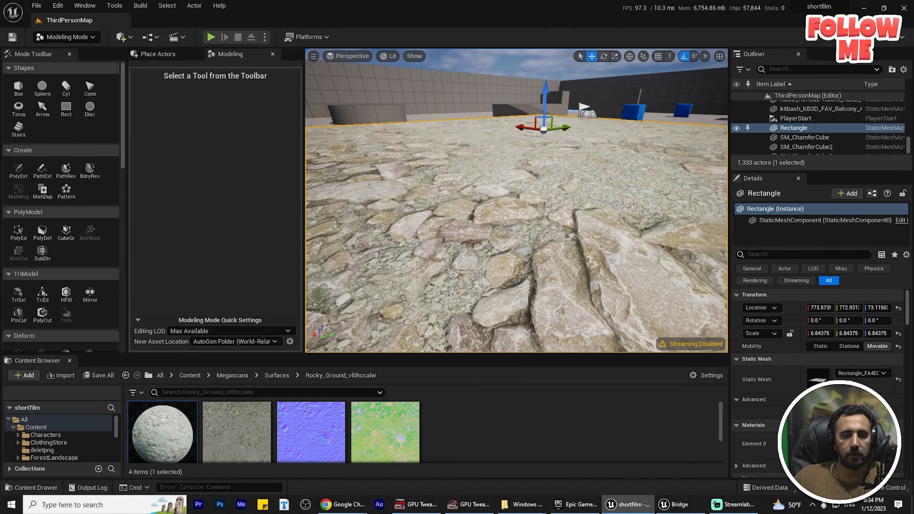
alt+drag(586, 207, 580, 241)
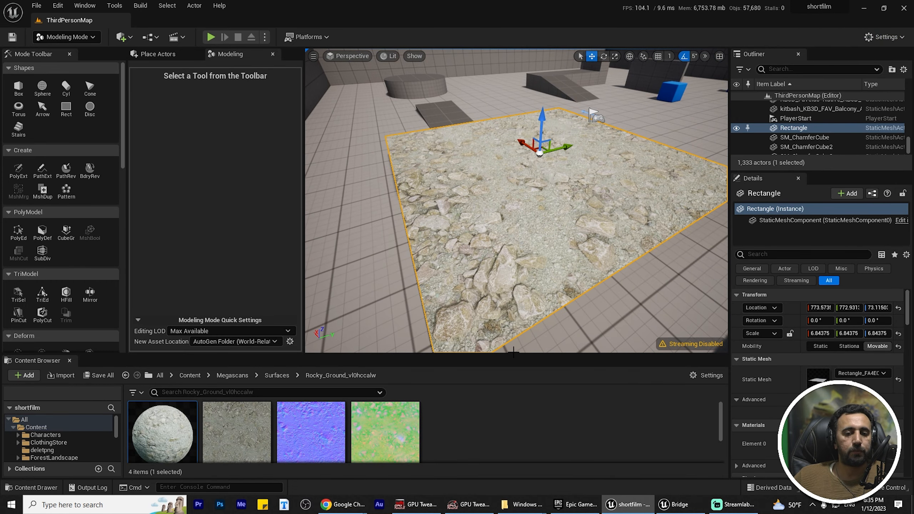
drag(514, 352, 516, 424)
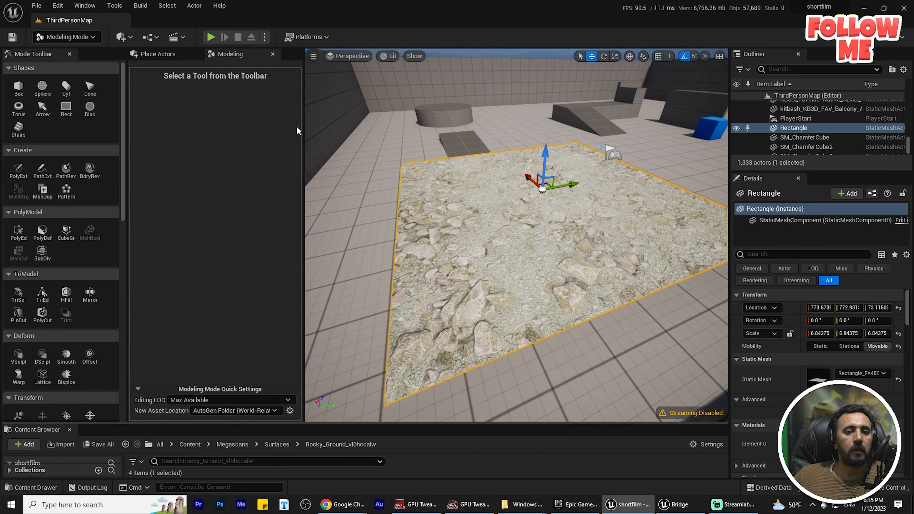
click(389, 56)
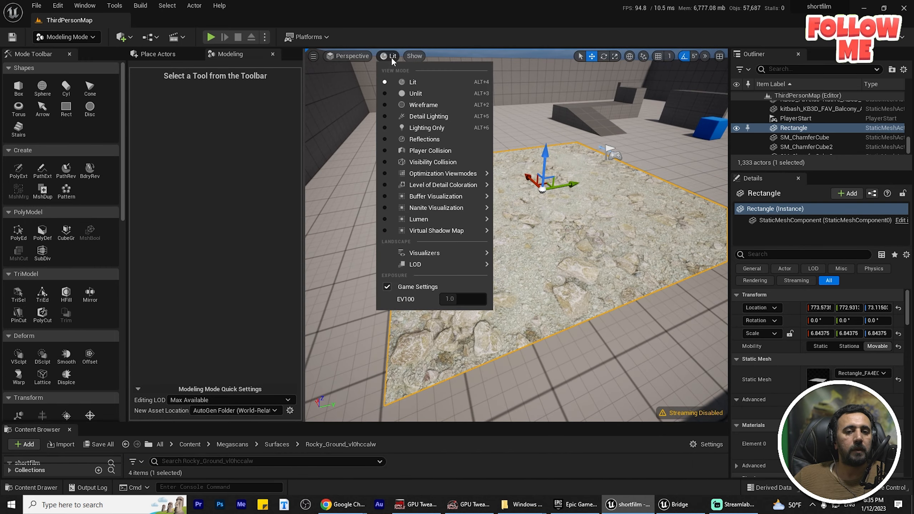
click(450, 105)
alt+drag(517, 234, 505, 250)
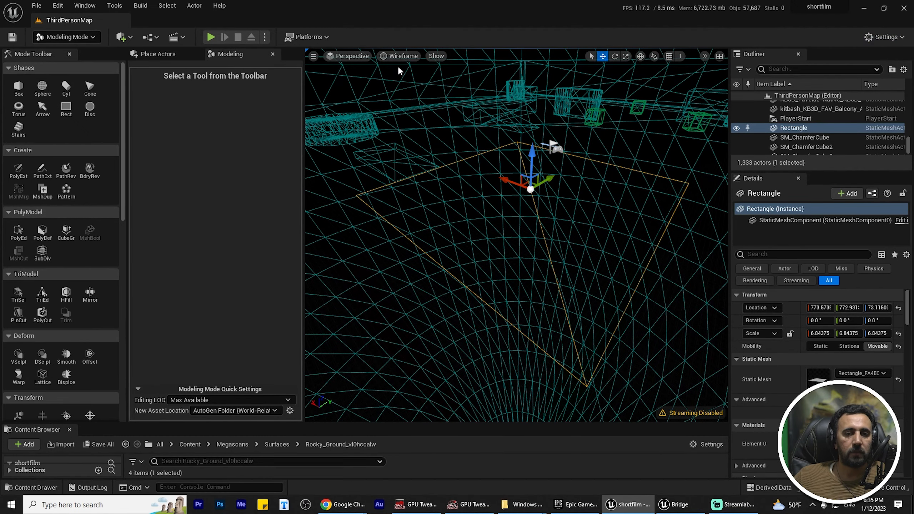
click(403, 55)
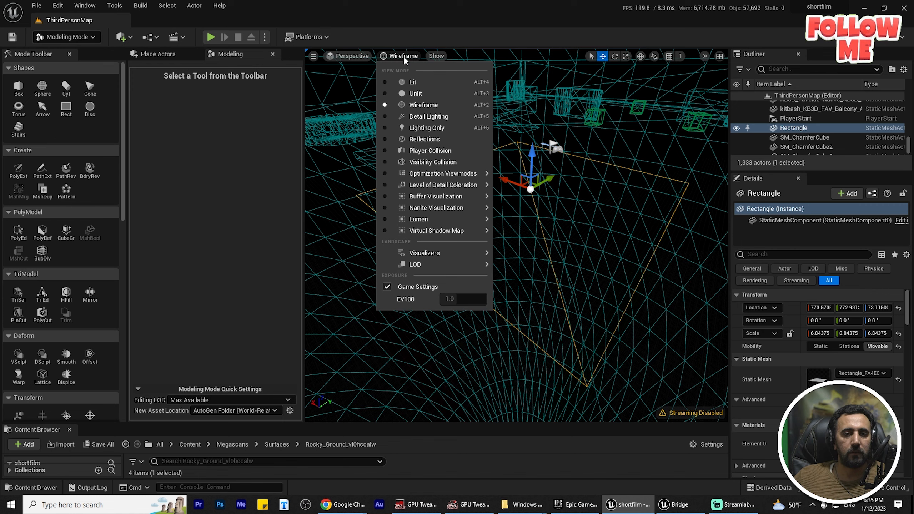
click(414, 85)
alt+drag(569, 196, 593, 243)
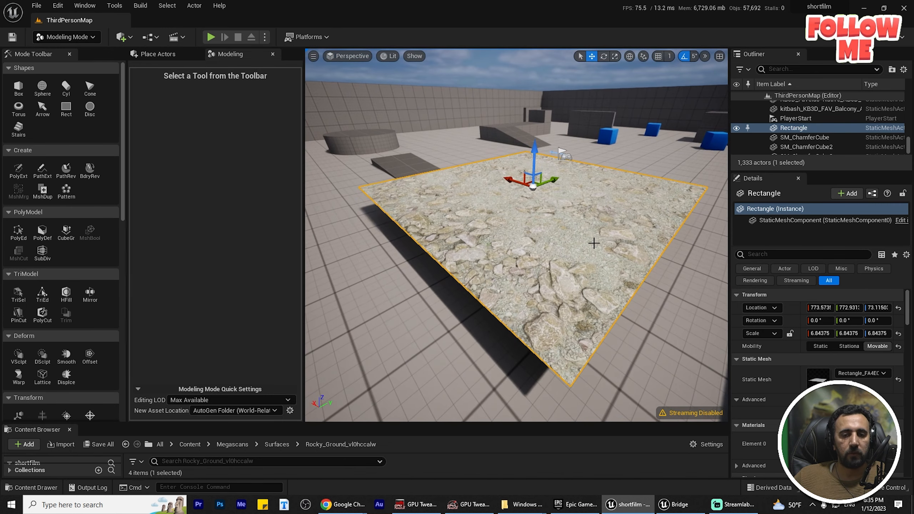
Step: Remesh the rocky ground rectangle with a target triangle count of 10000 and accept the result
scroll(89, 279, down, 3)
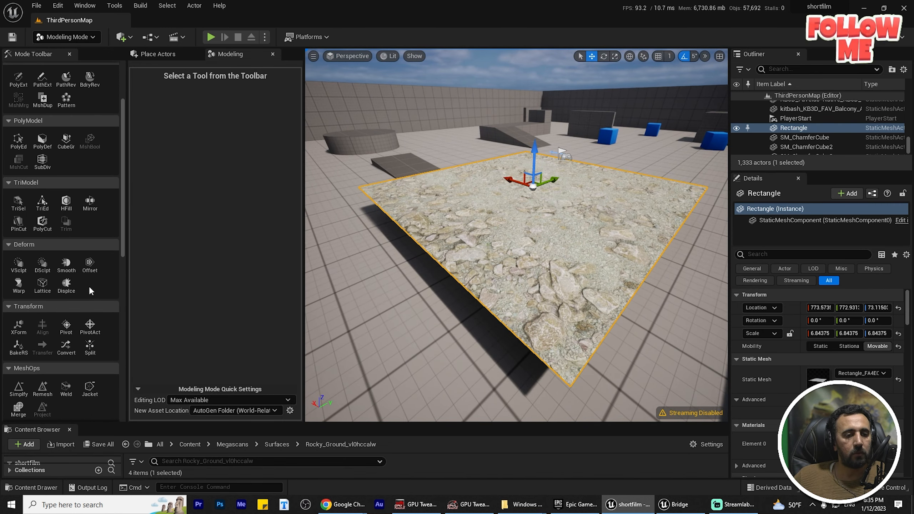
scroll(96, 231, down, 2)
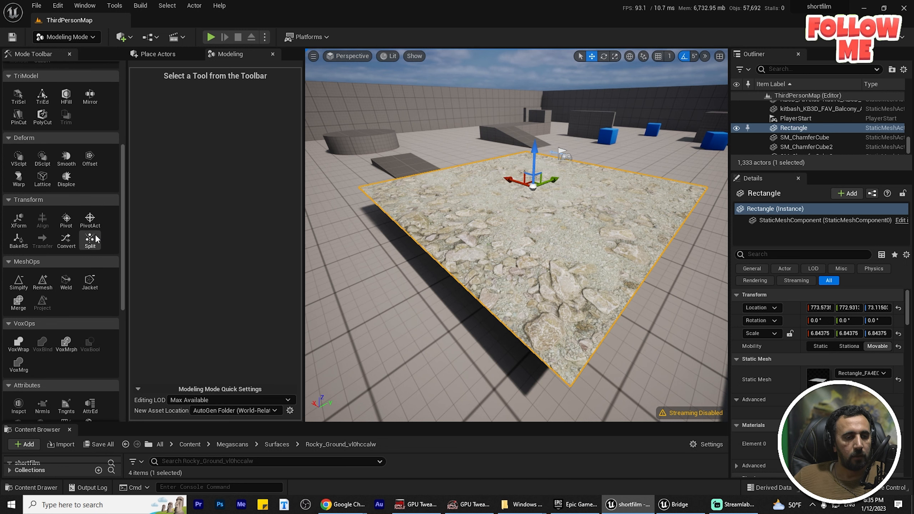
scroll(101, 257, up, 1)
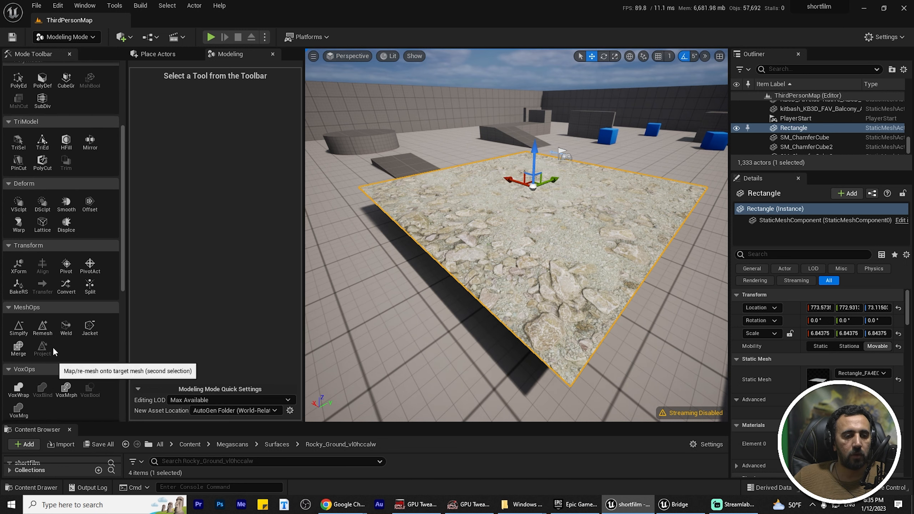
click(43, 327)
scroll(508, 231, up, 5)
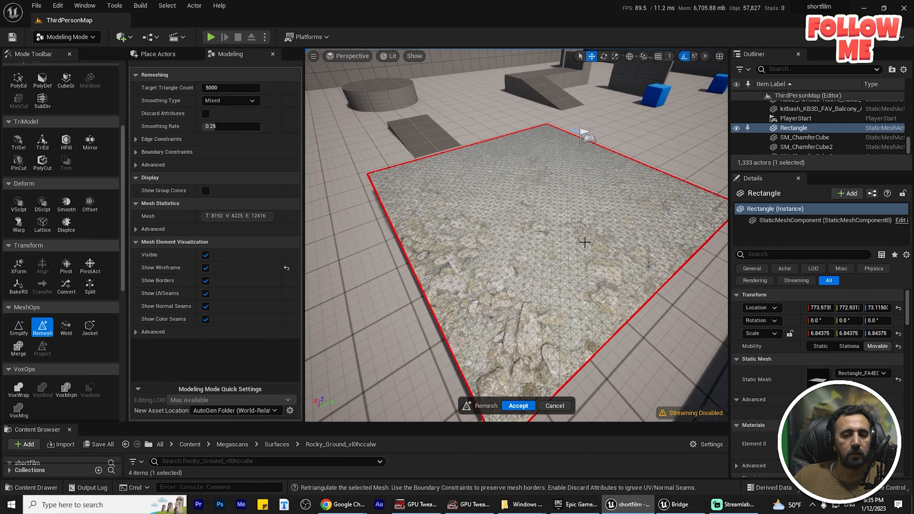
click(231, 88)
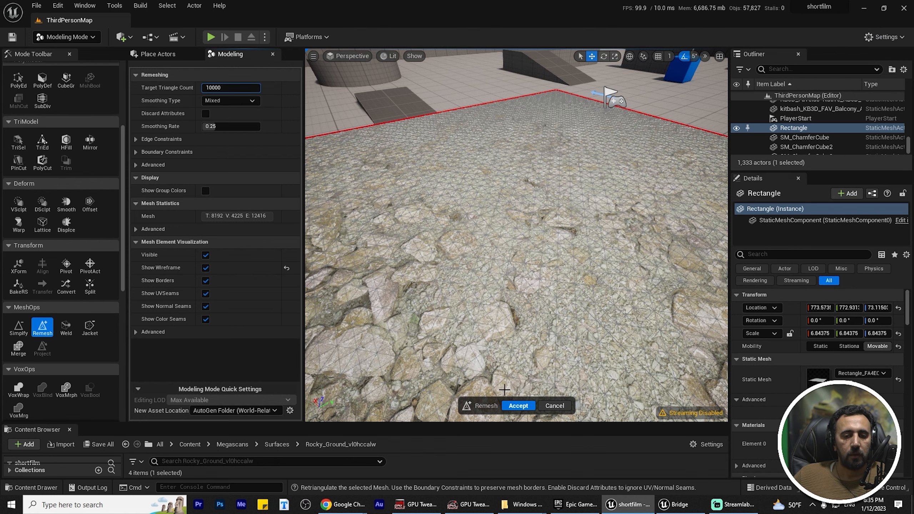
click(518, 406)
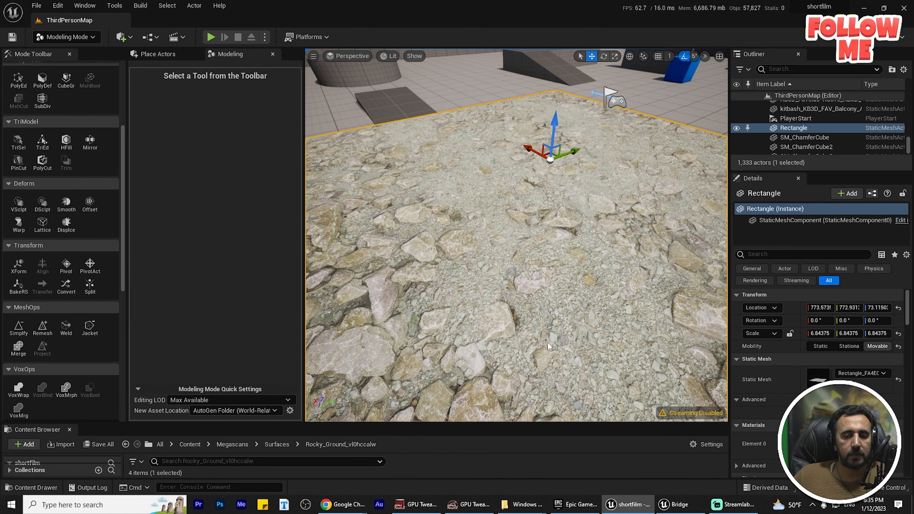
Step: Check the remeshed rectangle's mesh density in Wireframe view mode and restore the Lit view
right_drag(551, 300, 507, 302)
scroll(76, 197, up, 3)
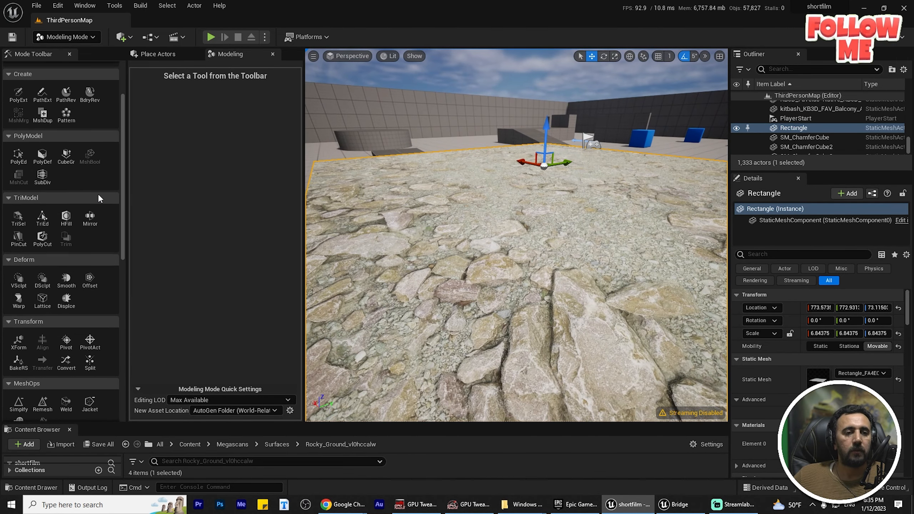
click(391, 57)
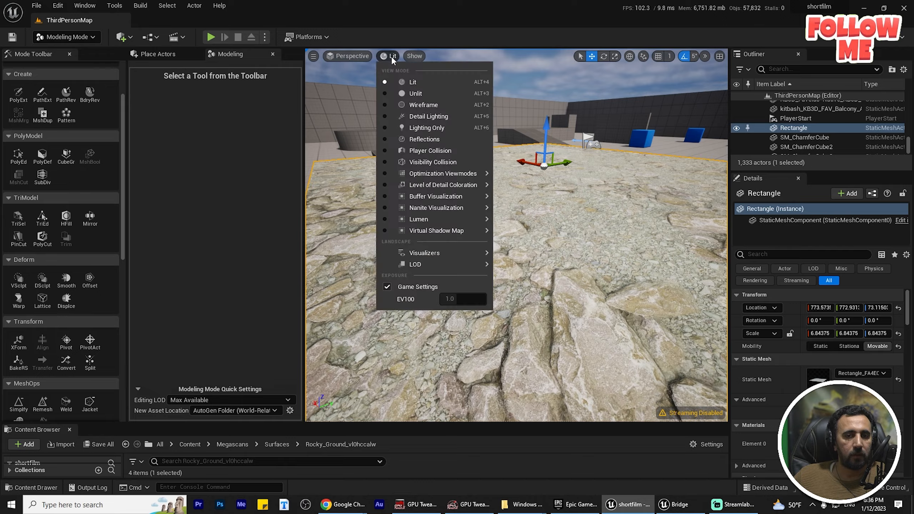
click(432, 104)
scroll(516, 234, down, 5)
alt+drag(517, 235, 410, 227)
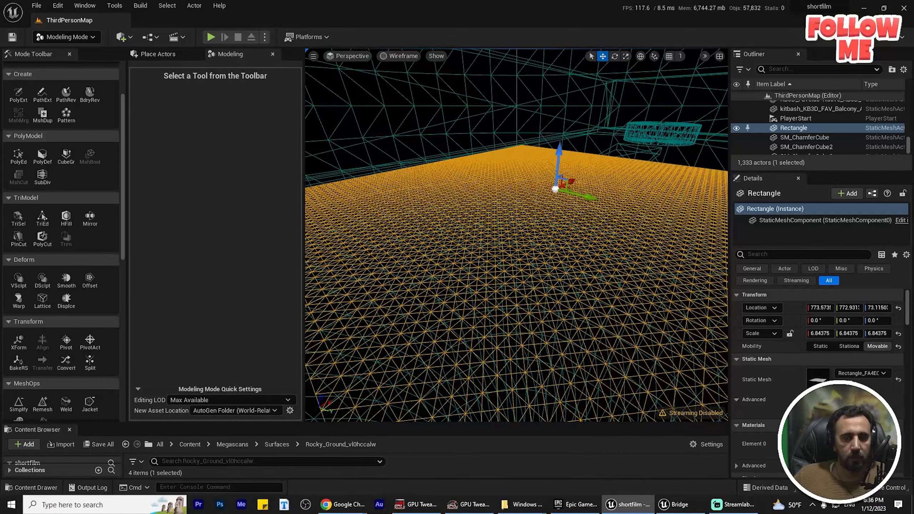
click(399, 55)
click(432, 82)
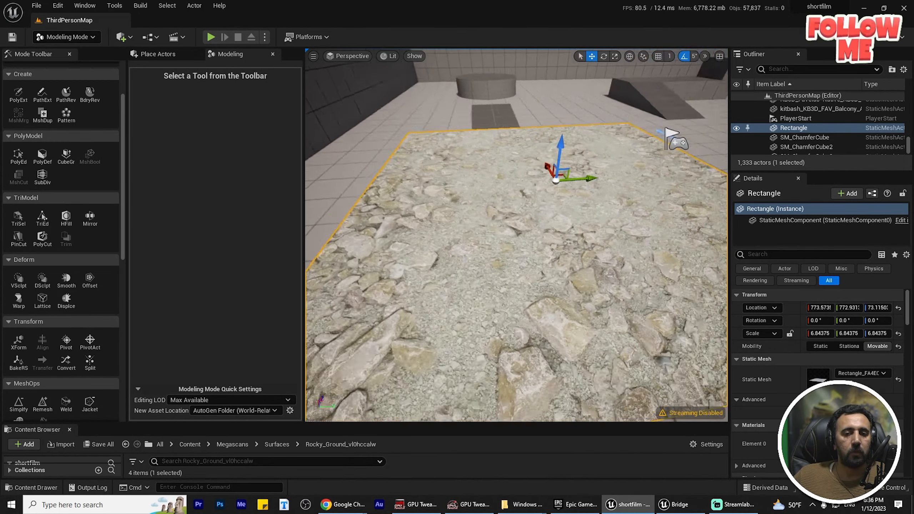
Step: Start the Displace tool on the rectangle and set the displacement type to Texture2D Map
alt+drag(432, 233, 448, 184)
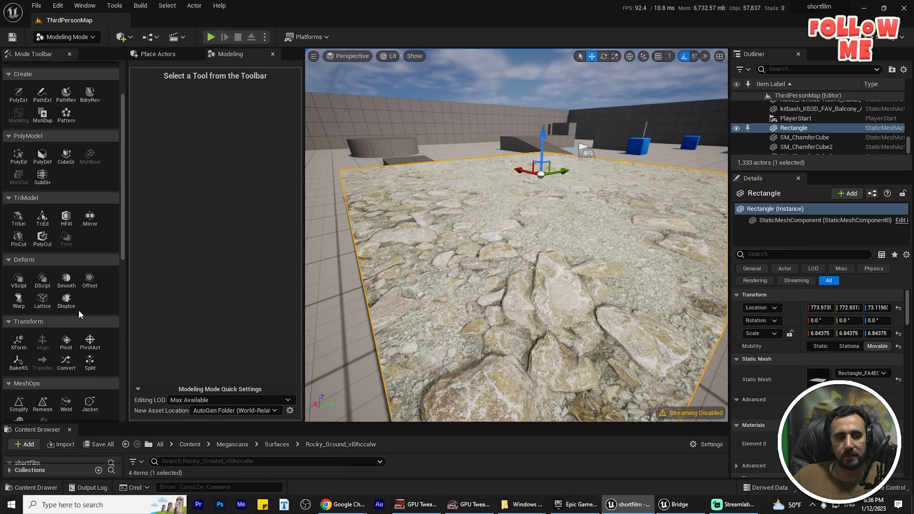
click(67, 309)
right_drag(534, 232, 514, 238)
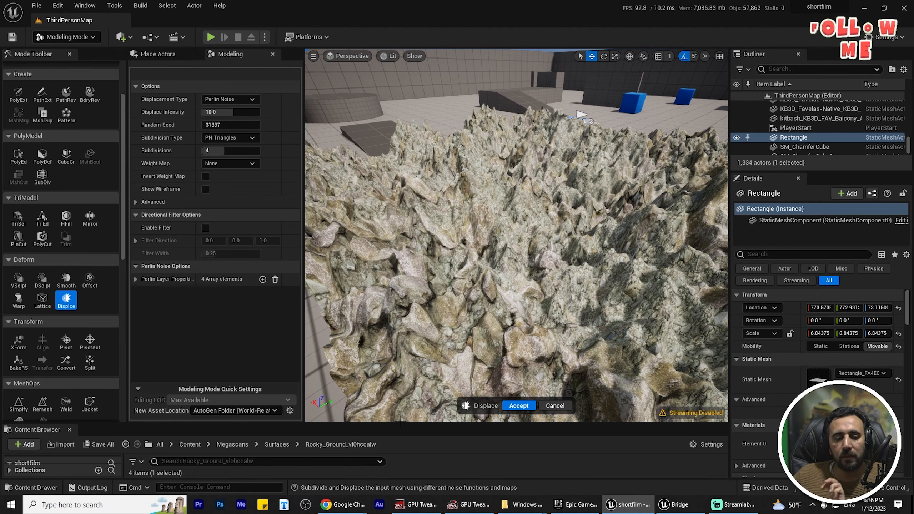
click(228, 99)
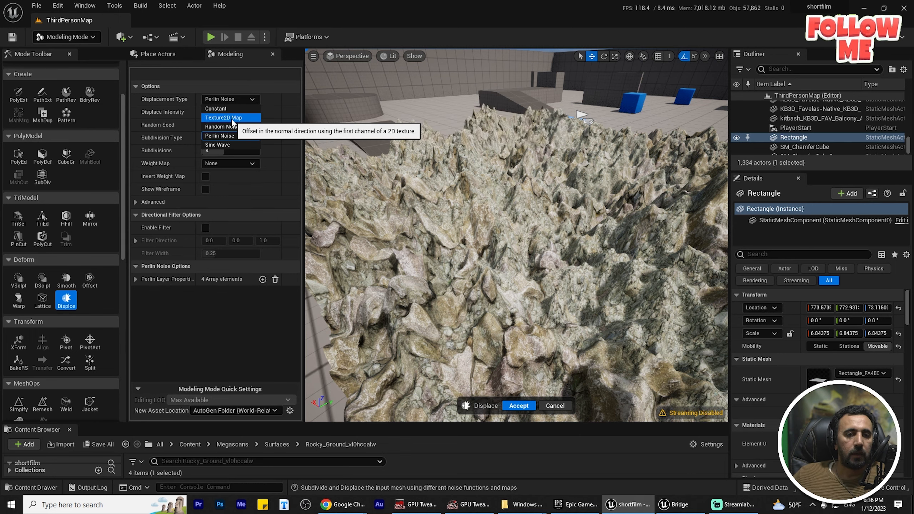
click(234, 119)
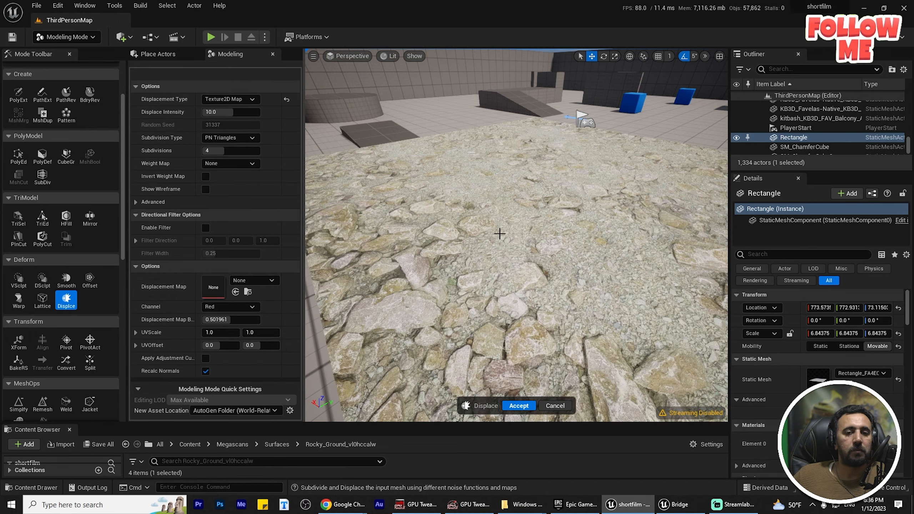
right_drag(512, 135, 525, 123)
right_drag(393, 266, 388, 262)
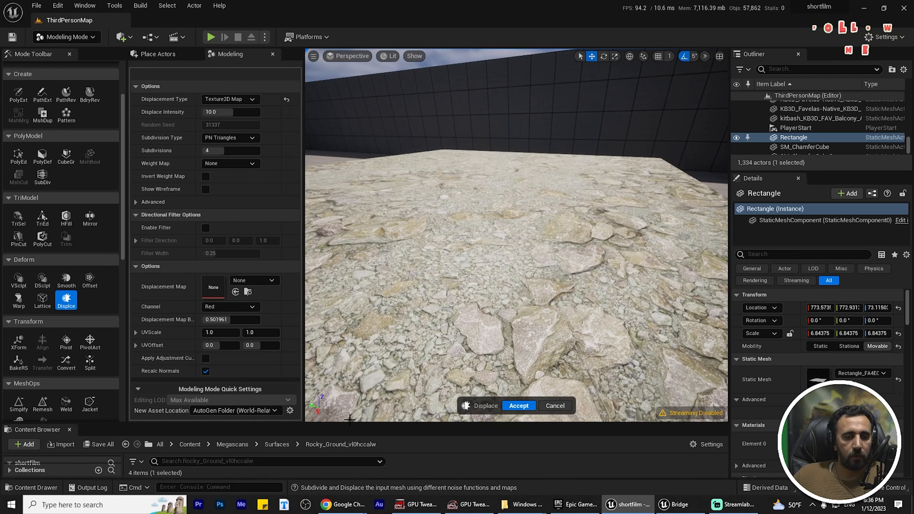
Step: Assign the T_RockyGround_vl0hccalw_8K_ORDp texture from the Rocky_Ground_vl0hccalw folder as the displacement map
drag(360, 425, 376, 312)
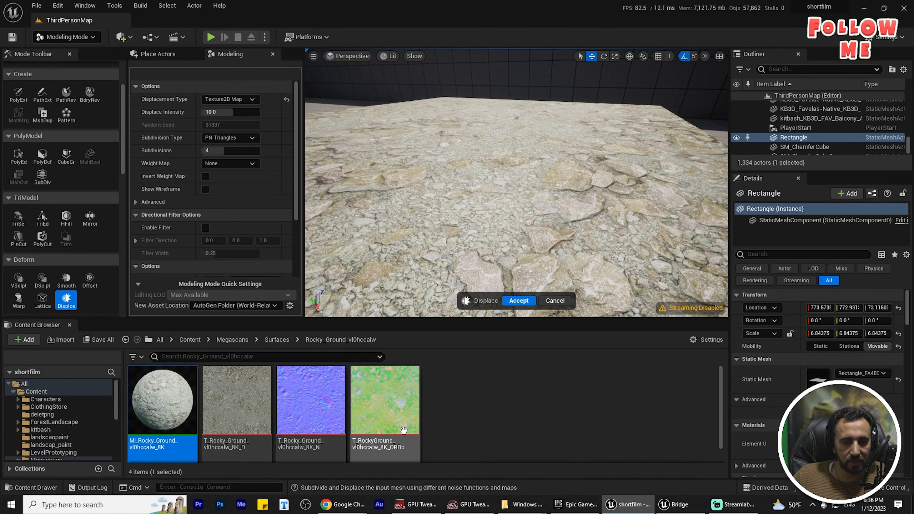
mouse_move(404, 452)
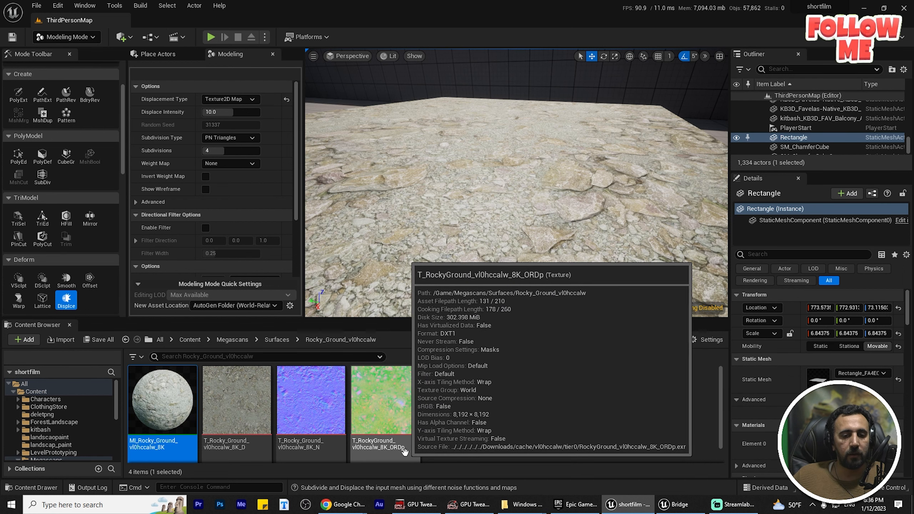
scroll(290, 218, down, 3)
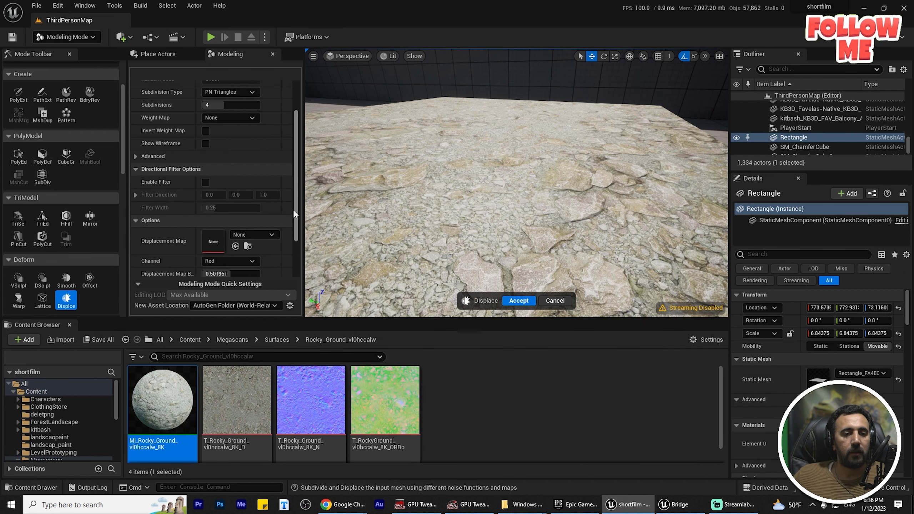
scroll(295, 209, down, 1)
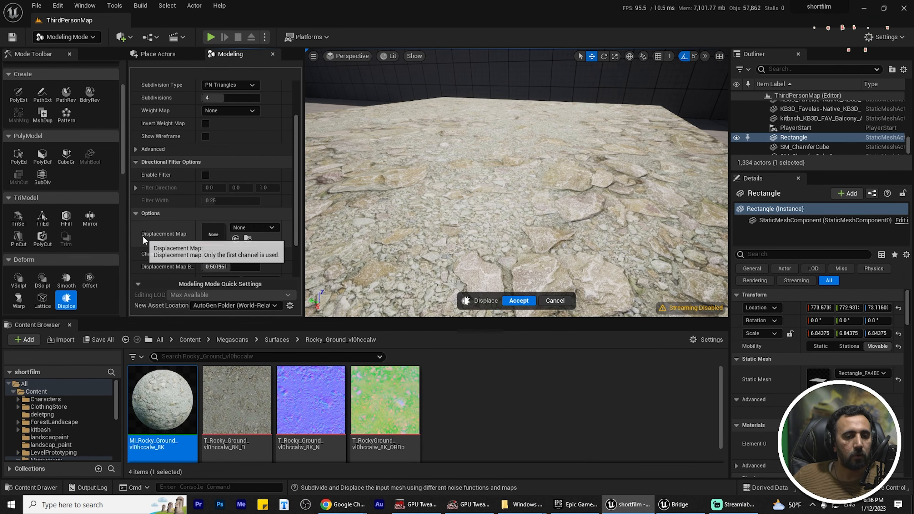
click(374, 381)
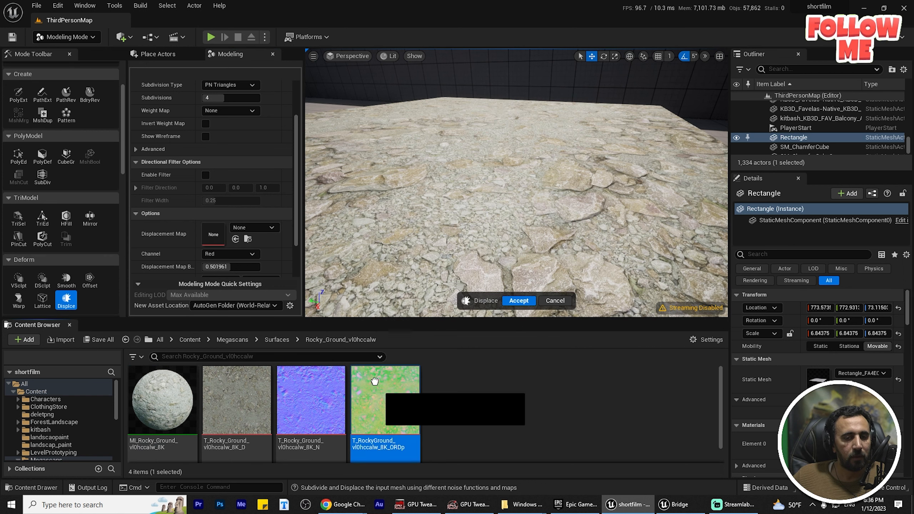
drag(375, 381, 218, 237)
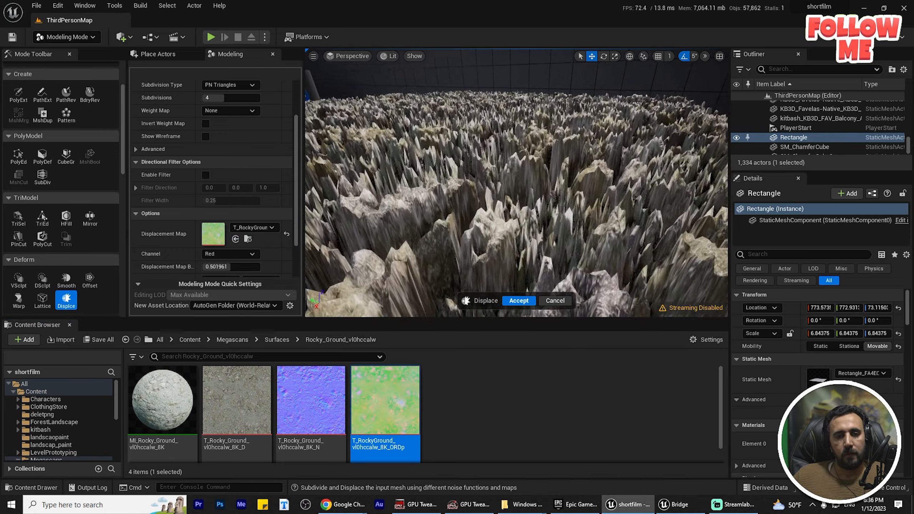
Step: Set the displace intensity to 1.0 and inspect the displaced rocks up close
key(s)
right_drag(516, 183, 598, 202)
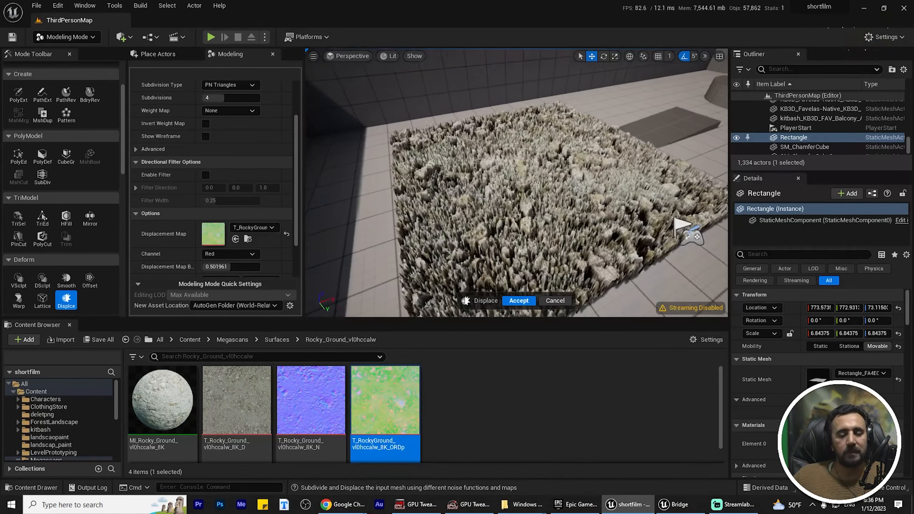
scroll(288, 178, up, 3)
click(249, 112)
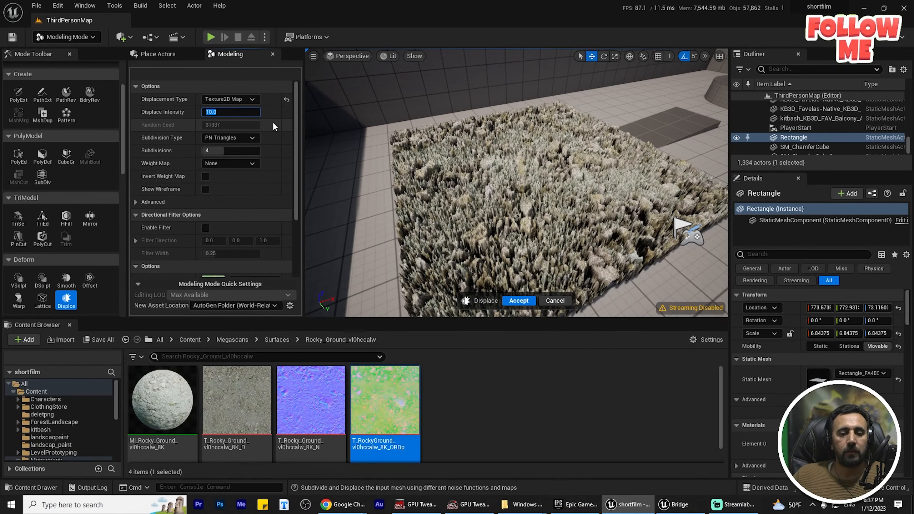
text(5)
key(Return)
key(w)
right_drag(516, 182, 522, 220)
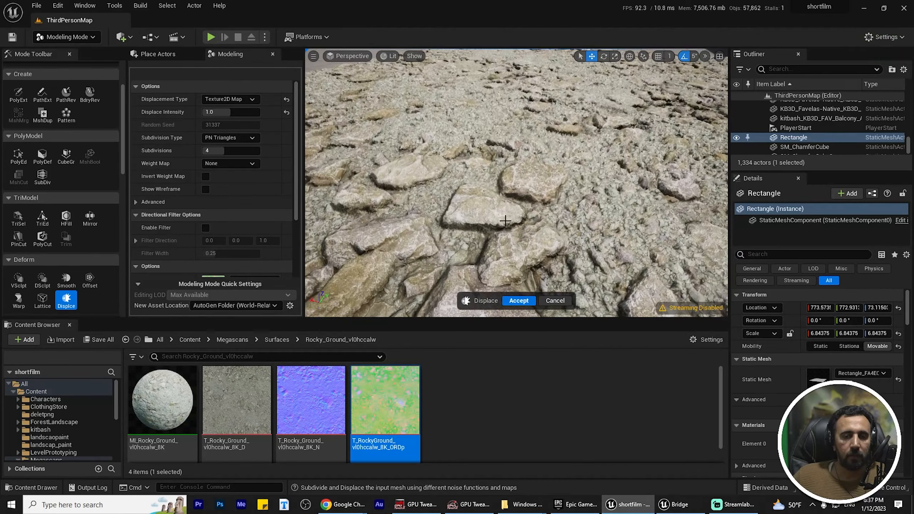
right_drag(506, 221, 517, 182)
scroll(101, 219, down, 3)
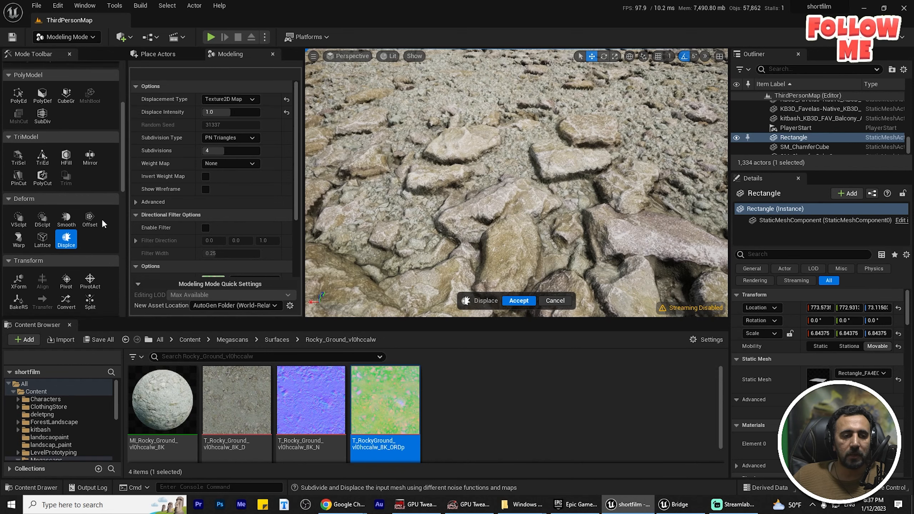
scroll(101, 218, down, 4)
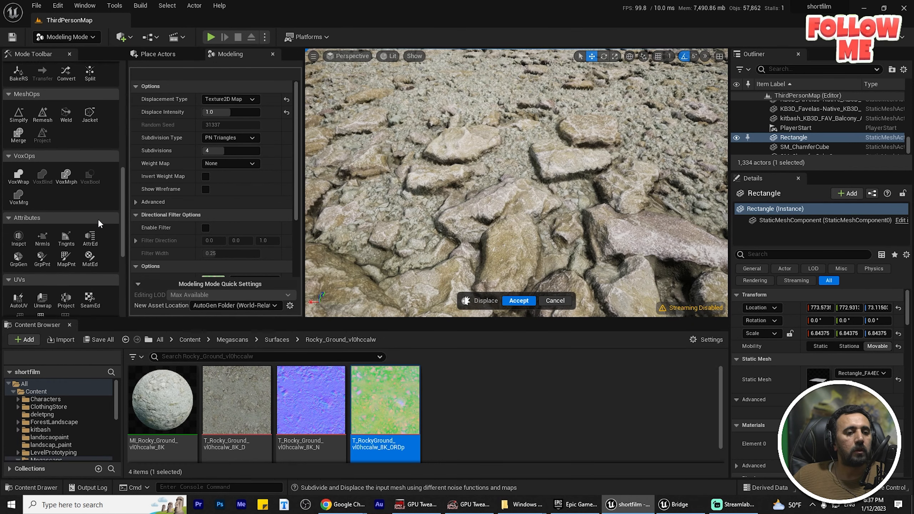
Step: Accept the texture displacement on the rectangle
scroll(98, 223, down, 1)
scroll(90, 202, down, 2)
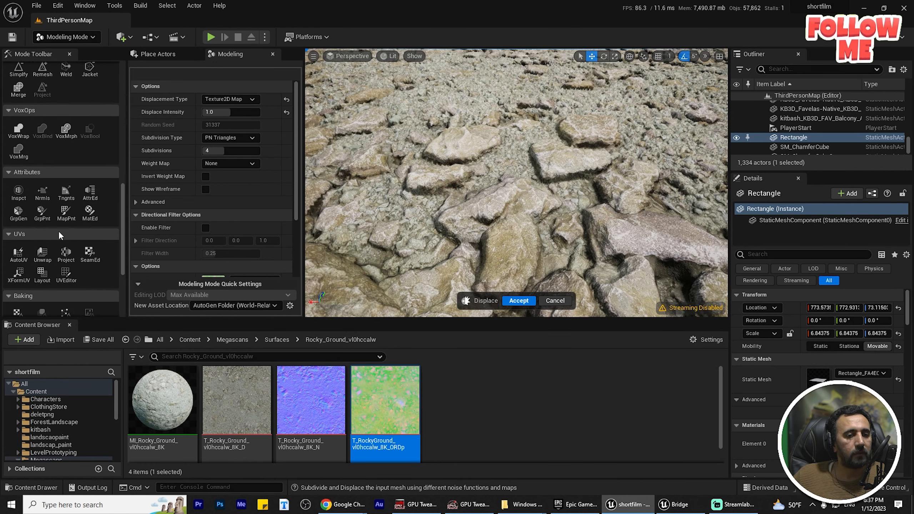
scroll(68, 210, down, 1)
scroll(74, 213, down, 1)
scroll(84, 229, up, 3)
scroll(84, 229, up, 5)
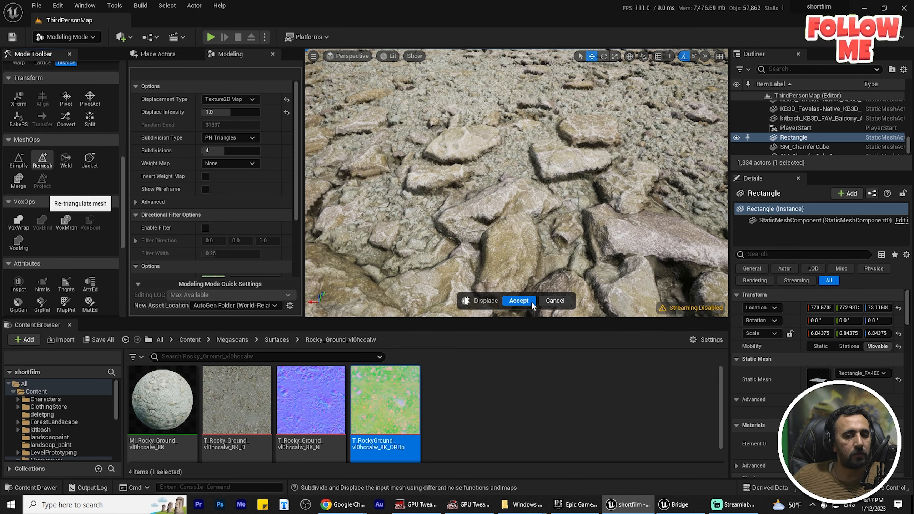
click(518, 300)
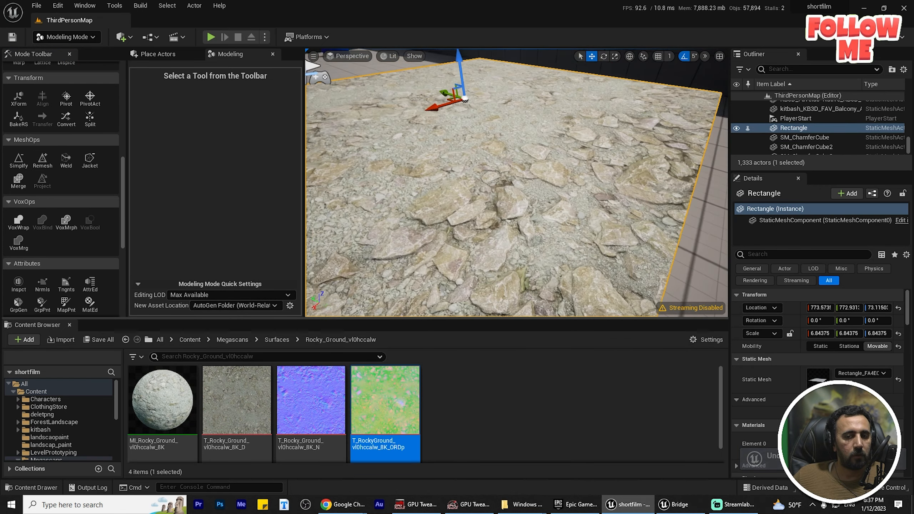
Step: Remesh the rectangle with a target triangle count of 100000 and accept the new mesh
click(42, 159)
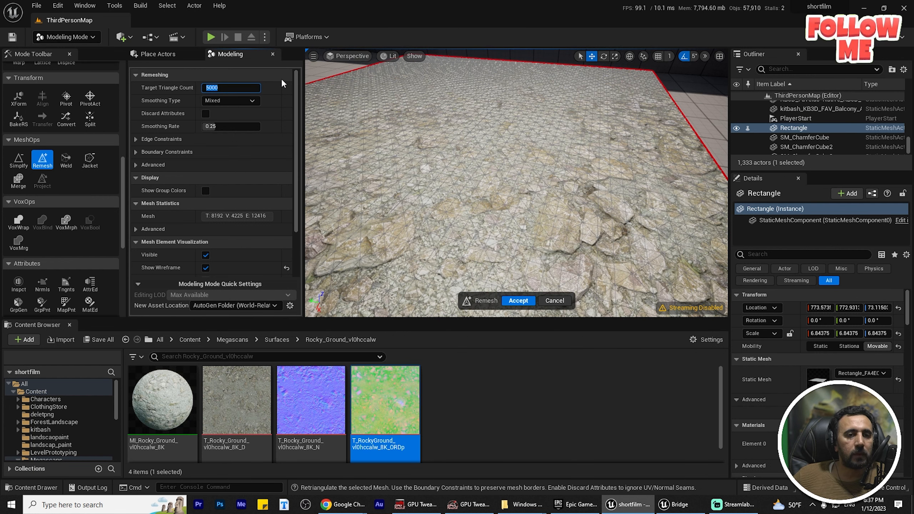
text(10000)
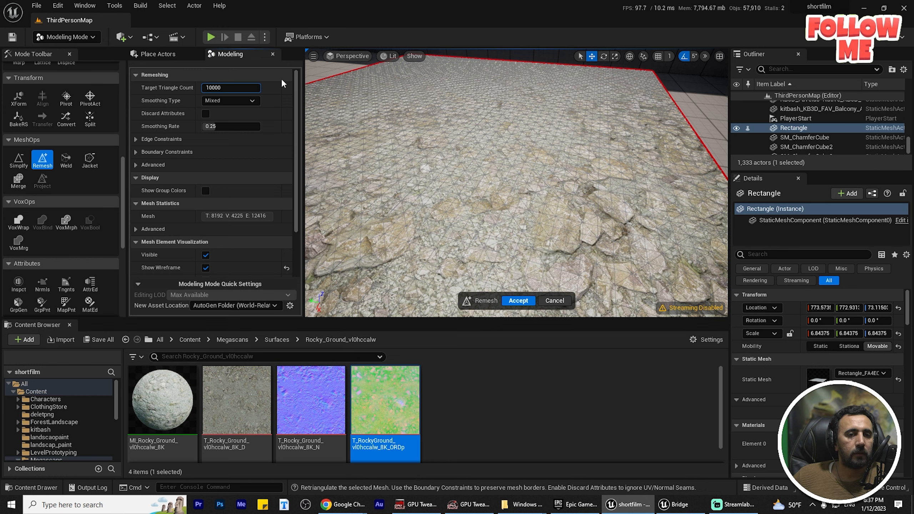
text(0)
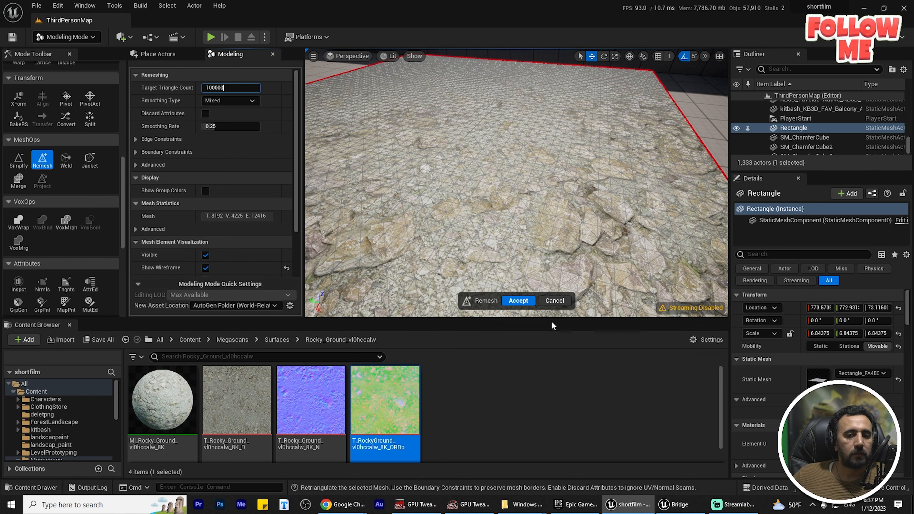
click(275, 199)
scroll(277, 207, down, 4)
alt+drag(406, 236, 457, 237)
click(518, 302)
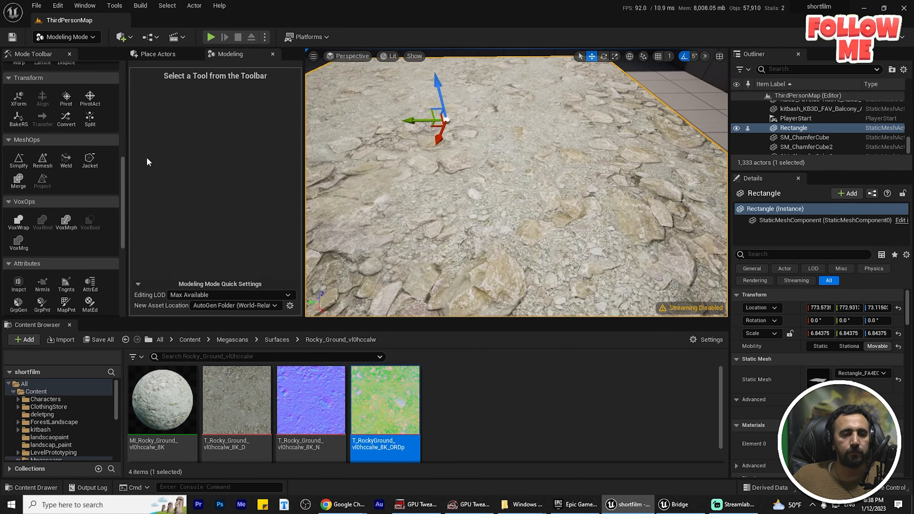
Step: Start Displace on the remeshed rectangle with the T_RockyGround texture map and try to set the subdivisions to 4
scroll(89, 170, up, 4)
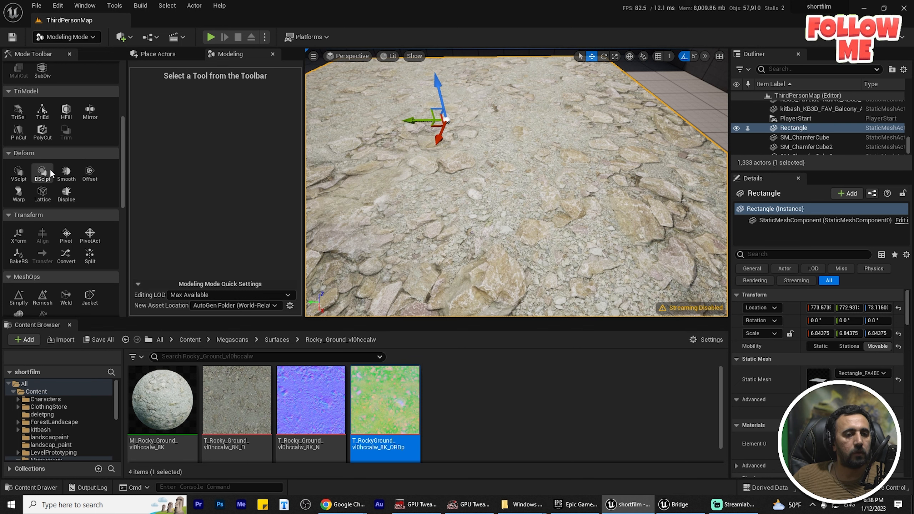
click(66, 194)
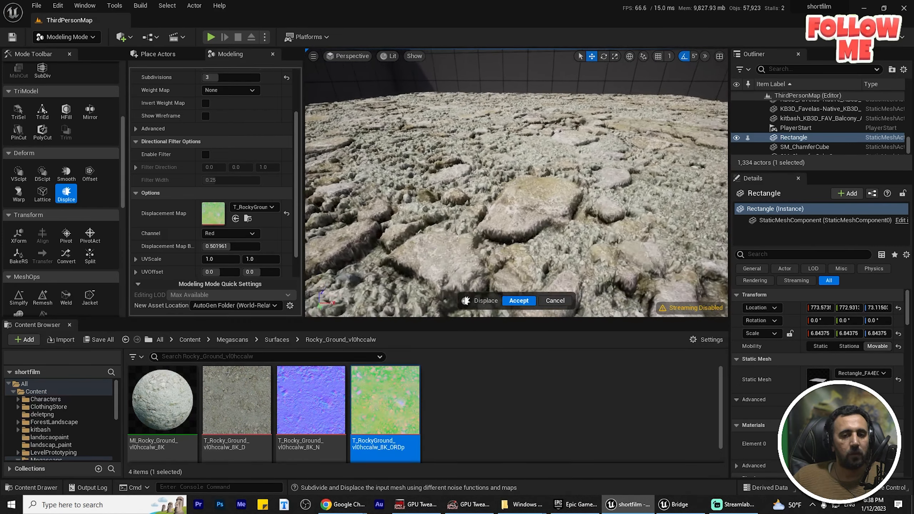
scroll(279, 134, up, 3)
click(232, 139)
text(4)
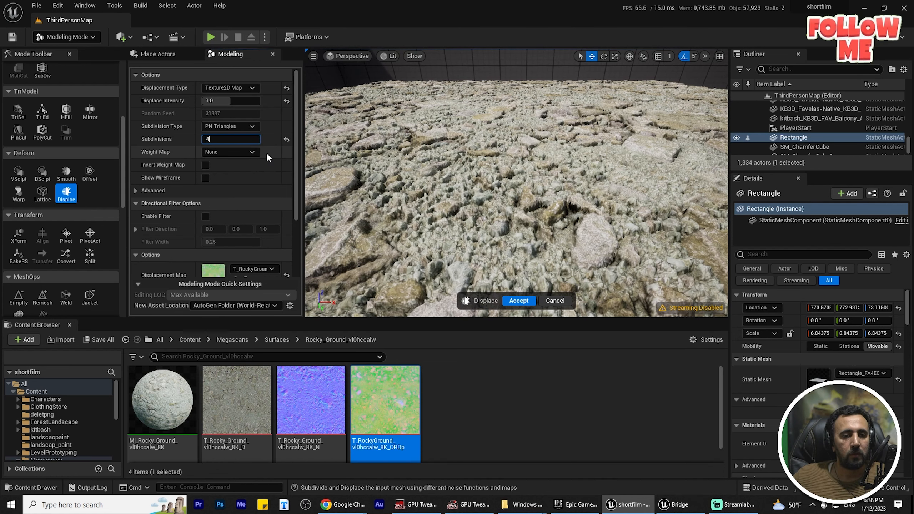
key(Return)
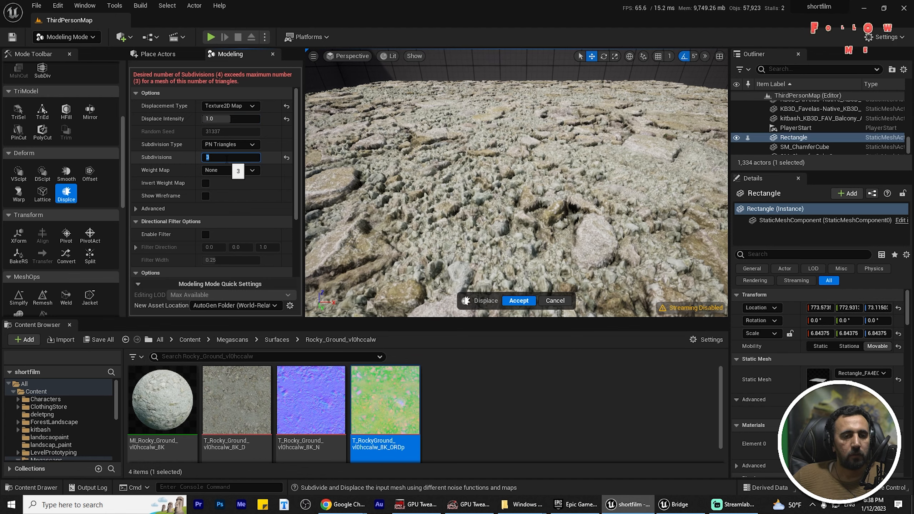
right_drag(497, 177, 551, 180)
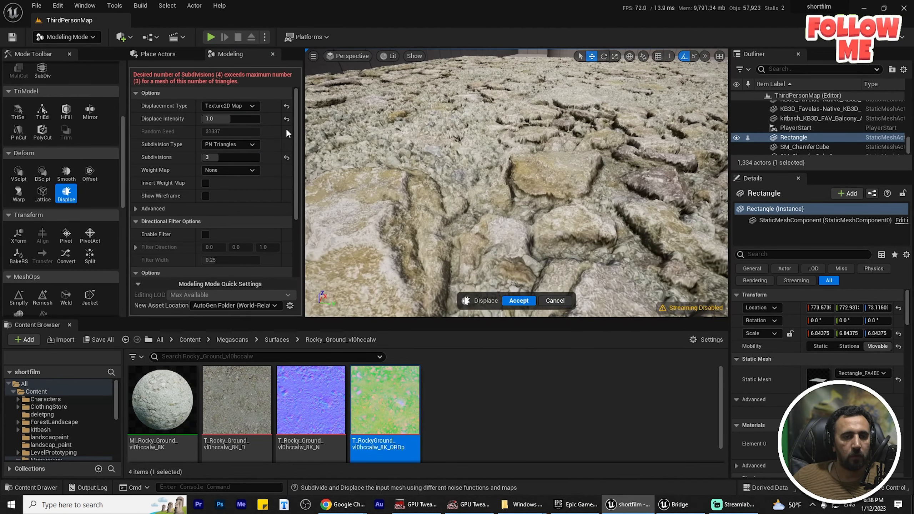
Step: Set the displace intensity to 2.0 and inspect the exaggerated relief of the rocks
drag(227, 118, 252, 119)
right_drag(504, 176, 561, 187)
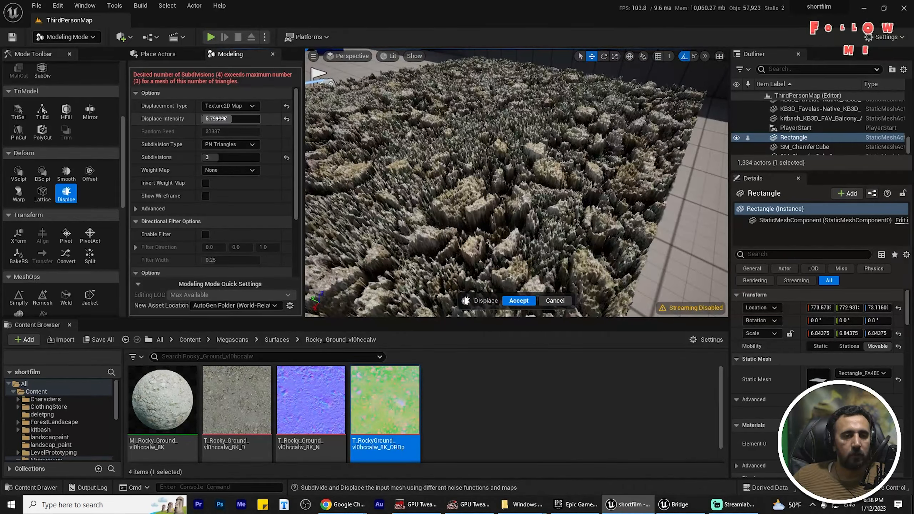
text(2.0)
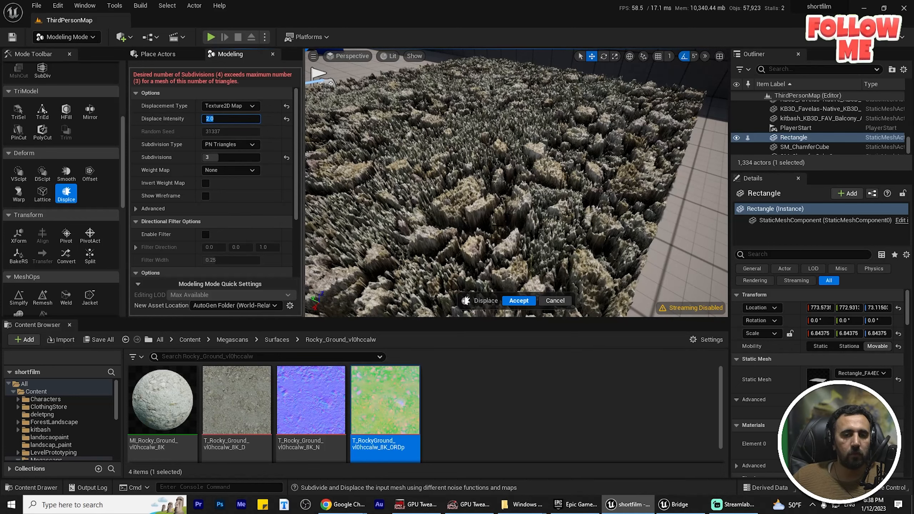
right_drag(596, 196, 558, 207)
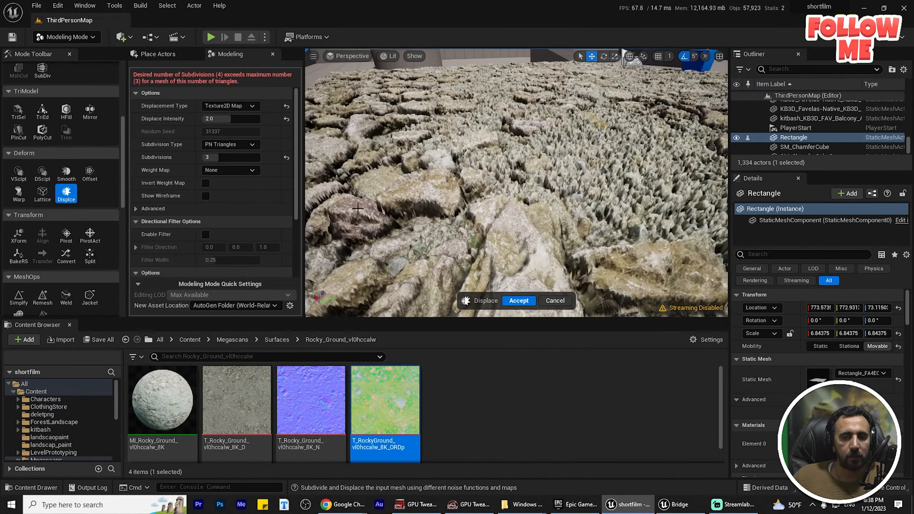
Step: Set the displacement map's channel to Blue and inspect the terrain surface
scroll(274, 201, down, 5)
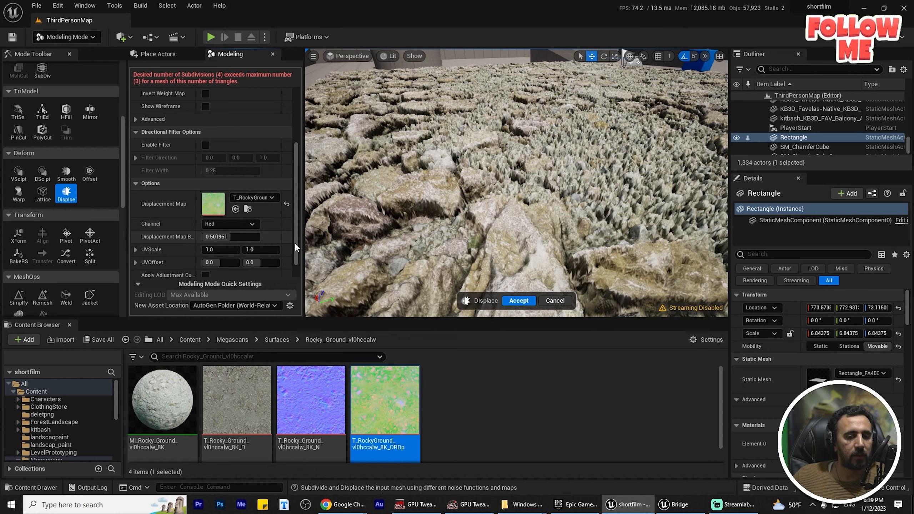
click(228, 225)
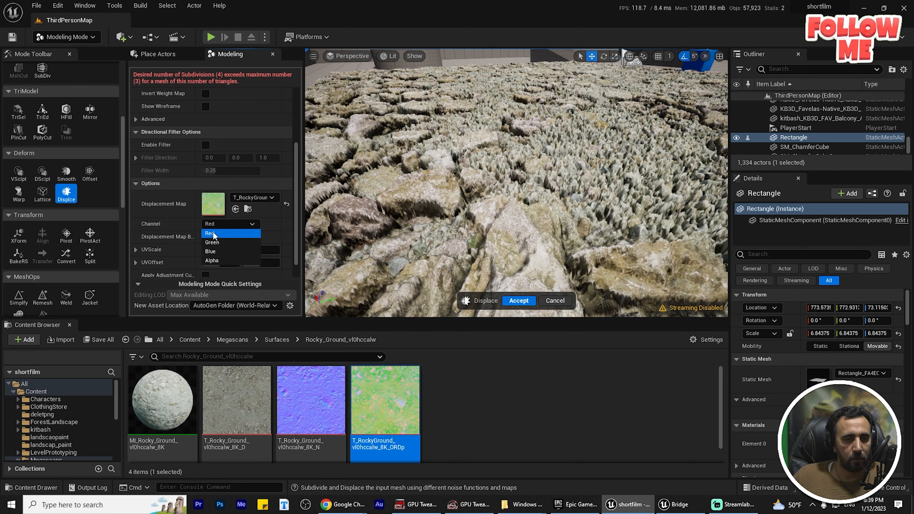
click(215, 252)
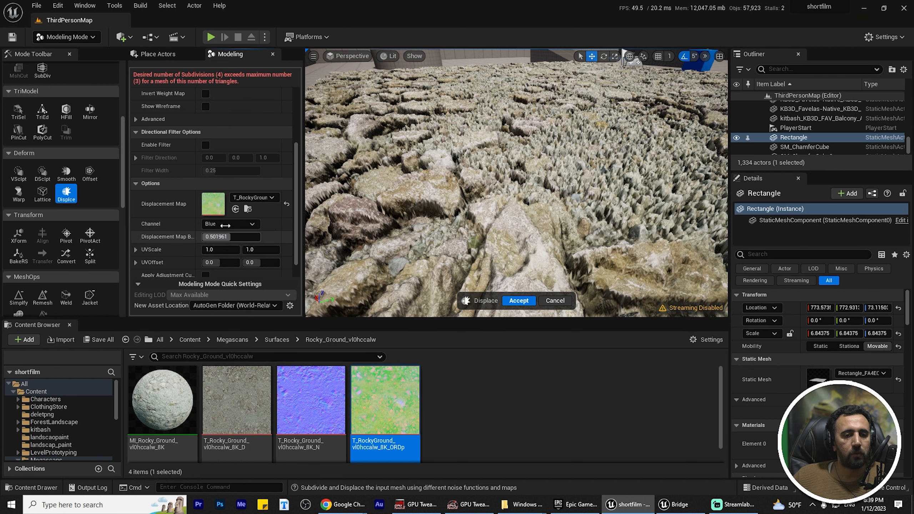
right_drag(517, 183, 608, 181)
Step: Set the displace intensity to 5.0, inspect the rocks and accept the displacement
scroll(273, 155, up, 5)
click(216, 119)
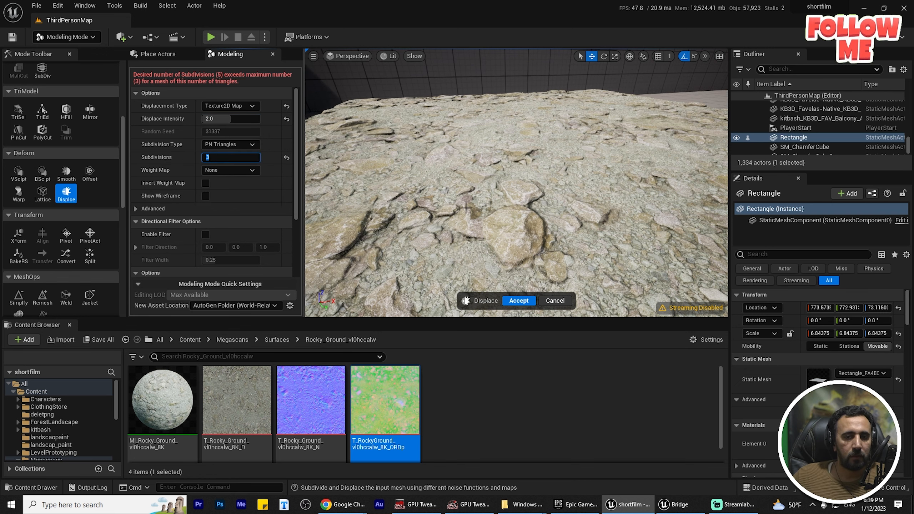
right_drag(429, 210, 464, 217)
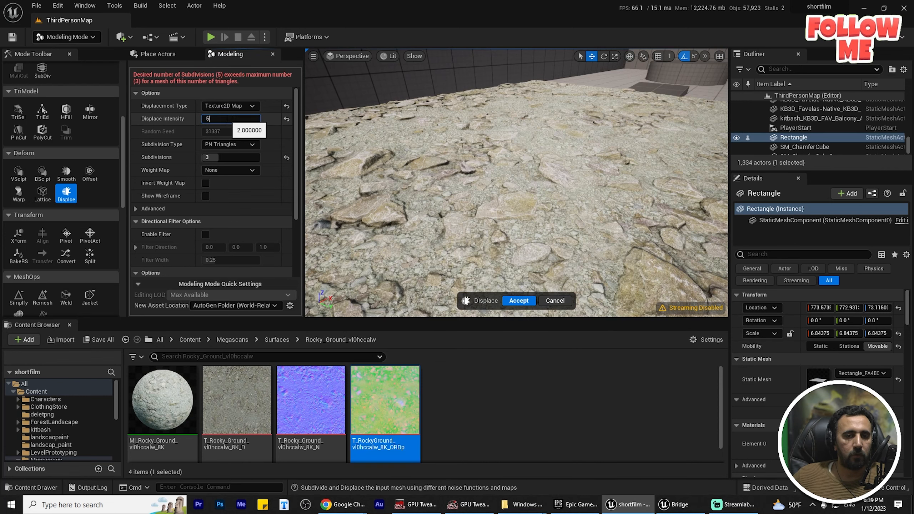
key(Return)
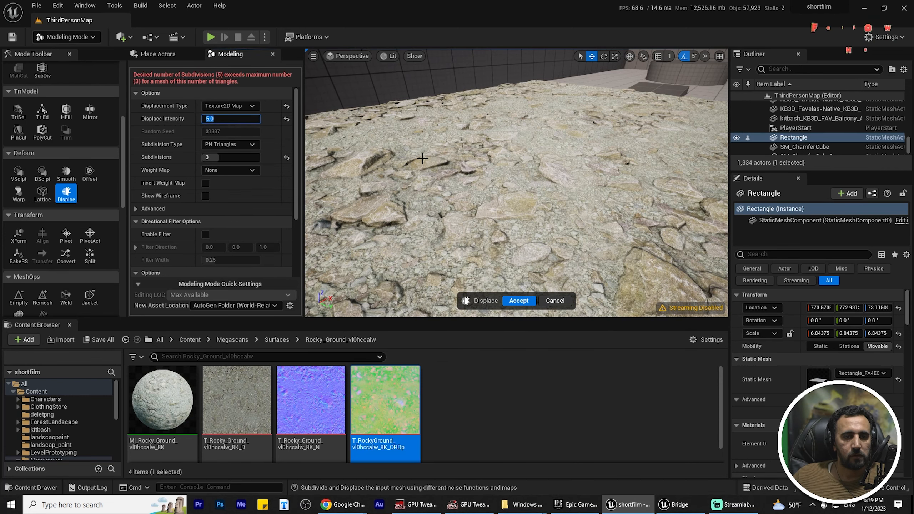
right_drag(450, 173, 502, 170)
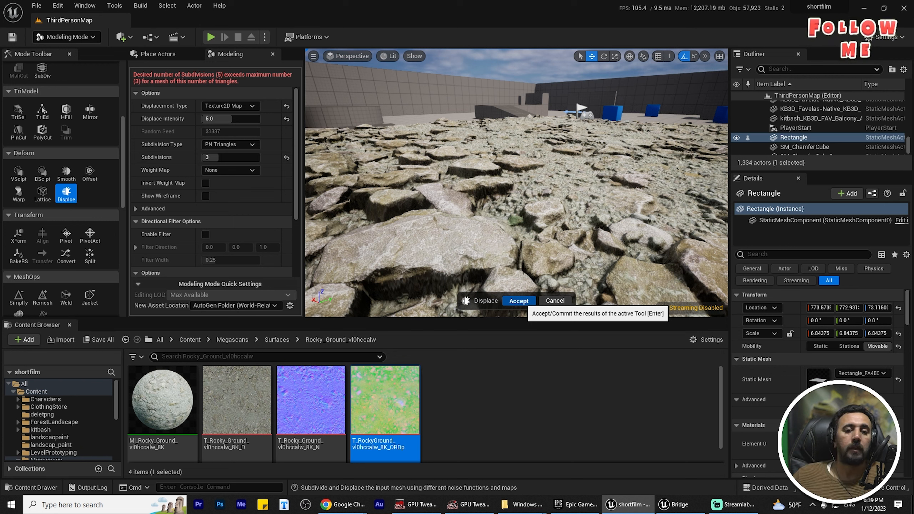
key(Return)
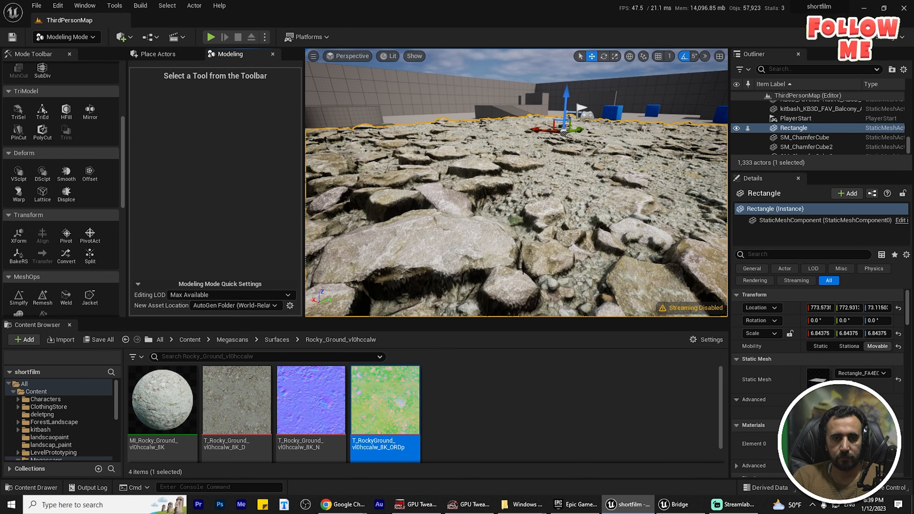
Step: Locate the displaced rectangle's static mesh asset in the Content Browser
right_drag(430, 196, 439, 227)
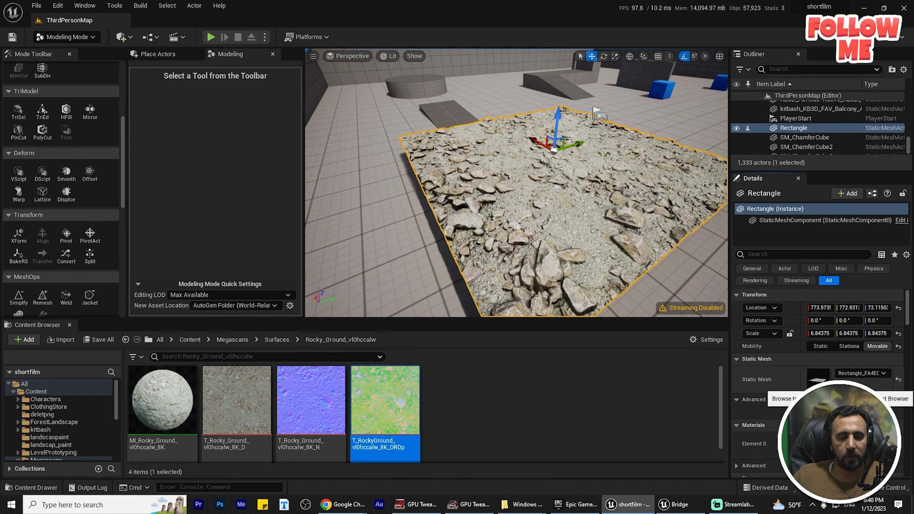
click(844, 386)
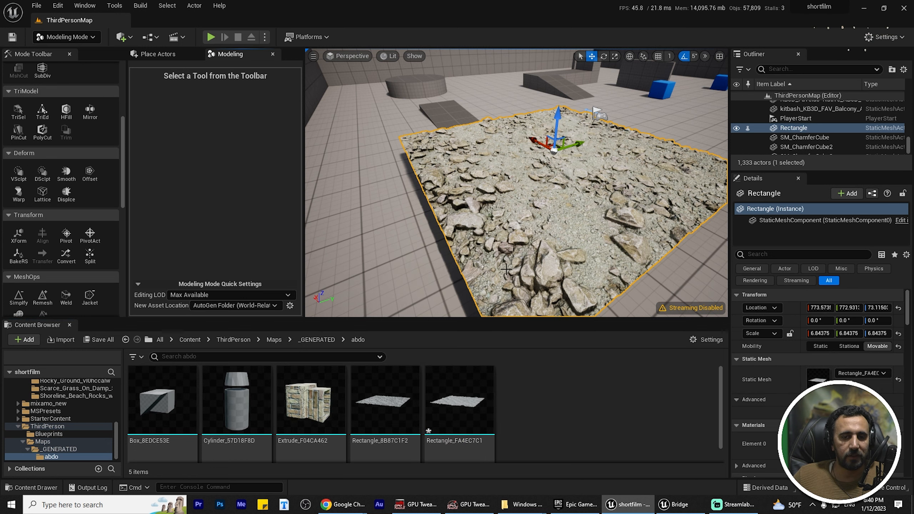
scroll(507, 269, down, 3)
Step: Place a copy of Rectangle_FA4EC7C1 beside the terrain, scale it uniformly to 10.25 and raise it to a height of about 70
right_drag(506, 269, 558, 252)
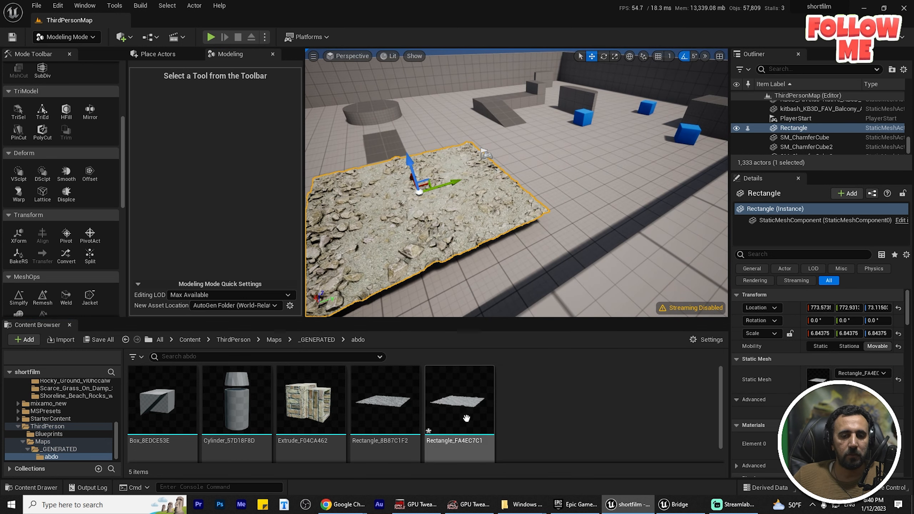
drag(546, 174, 447, 207)
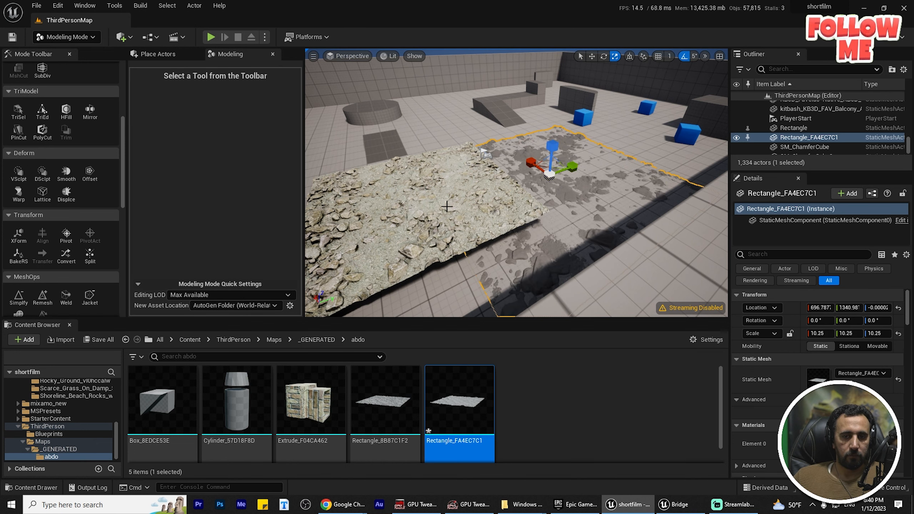
drag(559, 151, 557, 139)
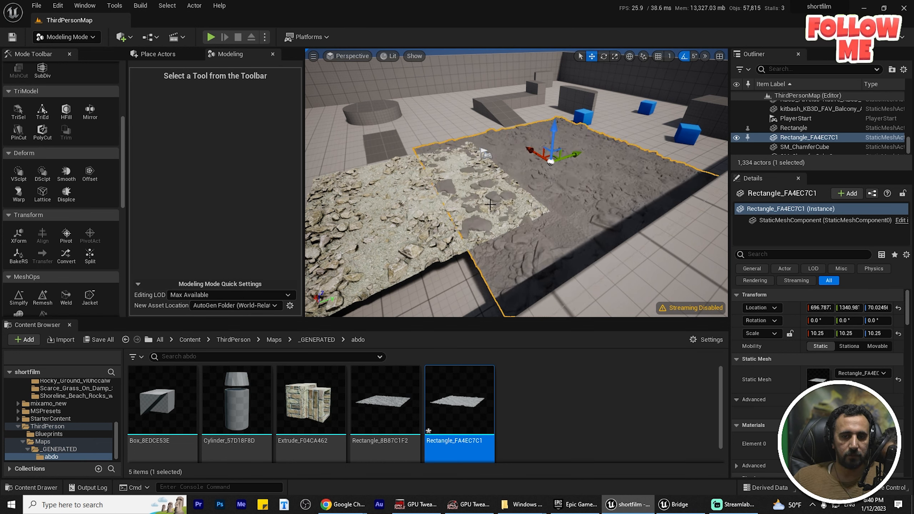
Step: Select the original terrain and examine the untextured copy beside it from several angles
click(426, 254)
alt+drag(509, 216, 457, 225)
right_drag(509, 216, 529, 220)
key(w)
key(a)
key(s)
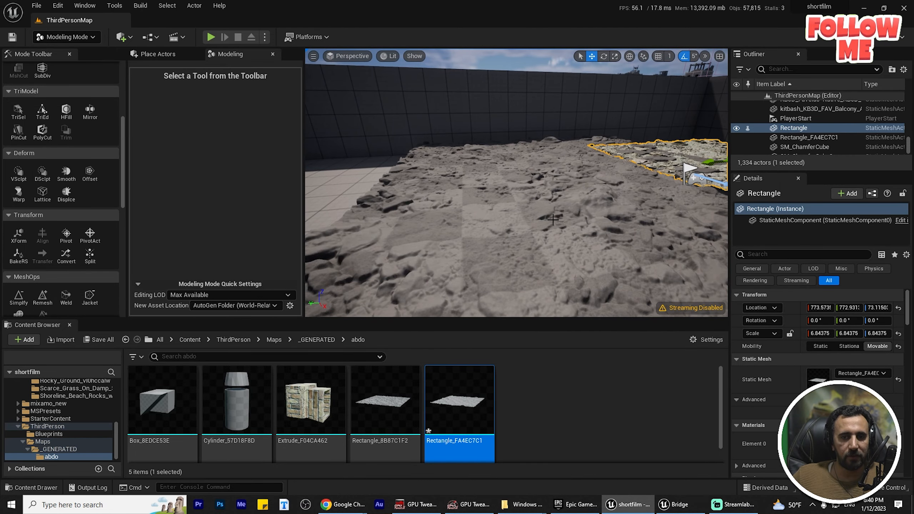
key(s)
right_drag(579, 198, 526, 227)
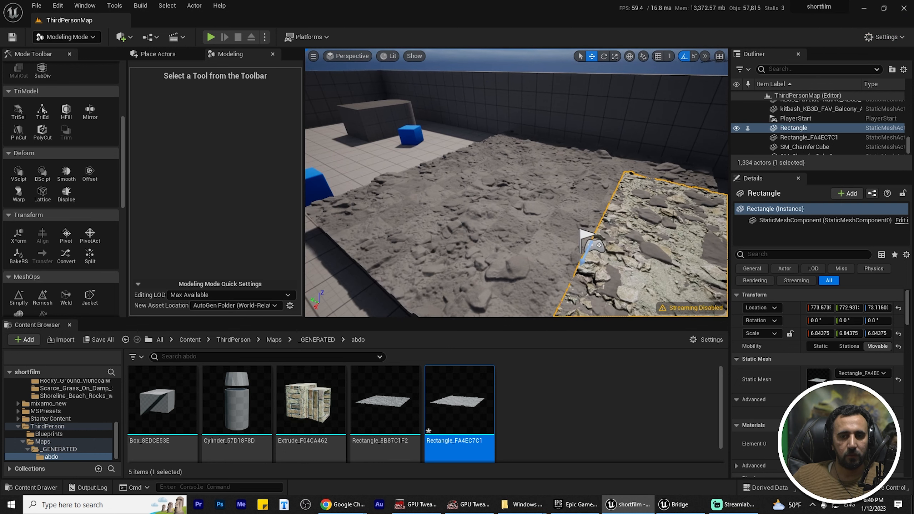
scroll(524, 234, down, 5)
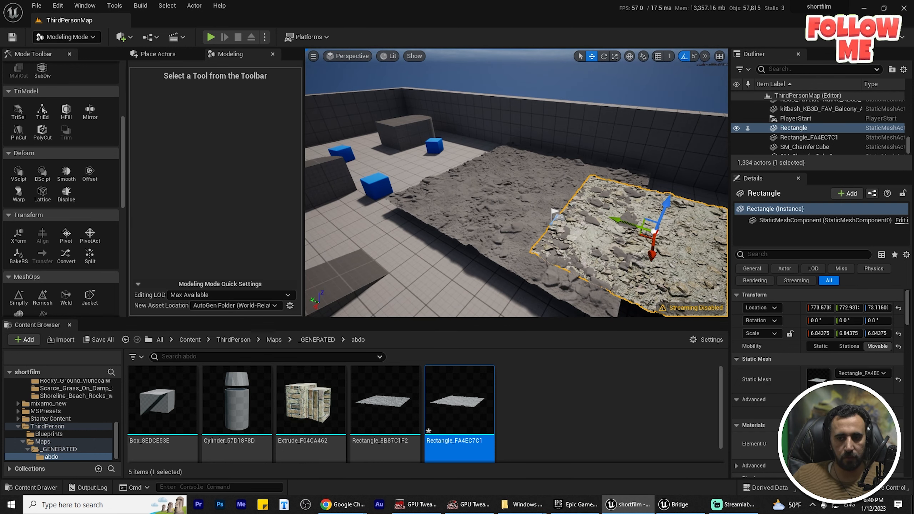
Step: Find the MI_Rocky_Ground_vl0hccalw_8K material in its folder and apply it to the larger terrain copy
click(850, 449)
drag(173, 398, 441, 253)
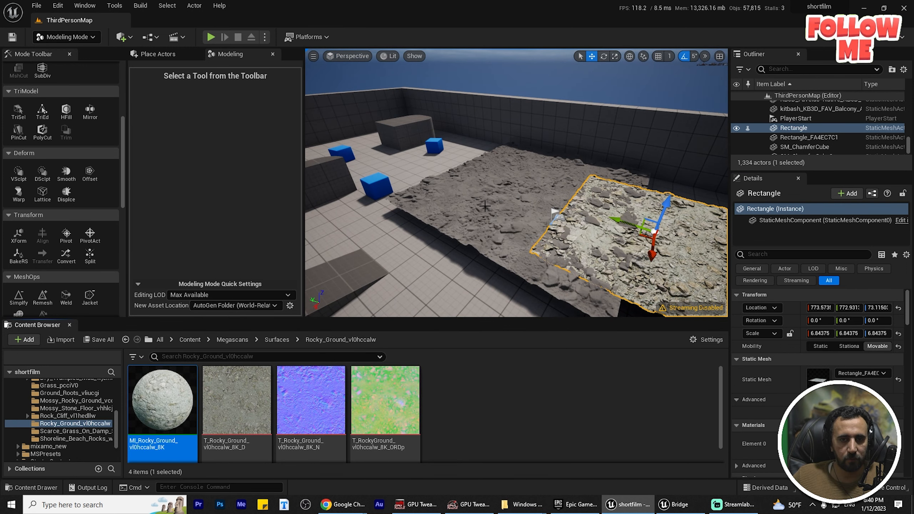
drag(485, 206, 485, 206)
key(f)
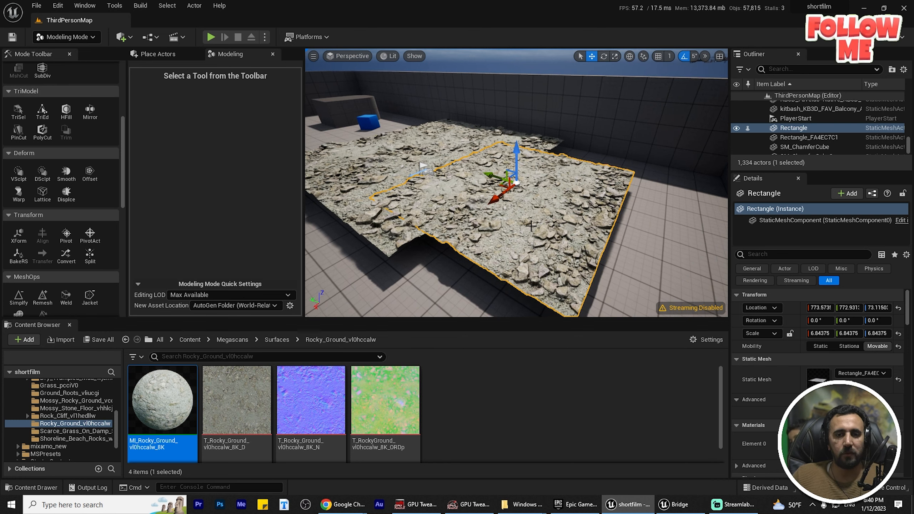
Step: Delete the original smaller terrain, select the larger copy and inspect its rocks up close
key(Delete)
click(504, 231)
right_drag(505, 231, 529, 234)
key(w)
key(a)
key(d)
Step: Switch the viewport to Wireframe and examine the mesh density of the displaced terrain
click(389, 56)
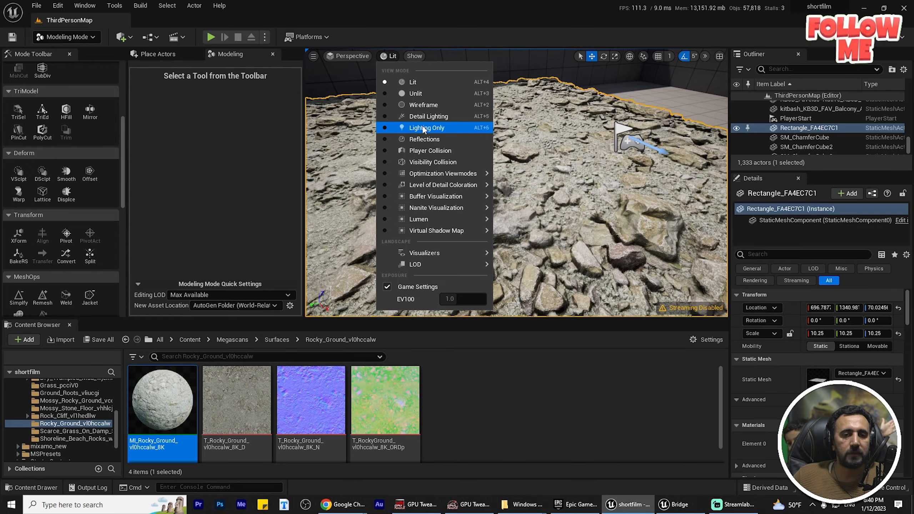
click(424, 105)
alt+drag(536, 177, 507, 183)
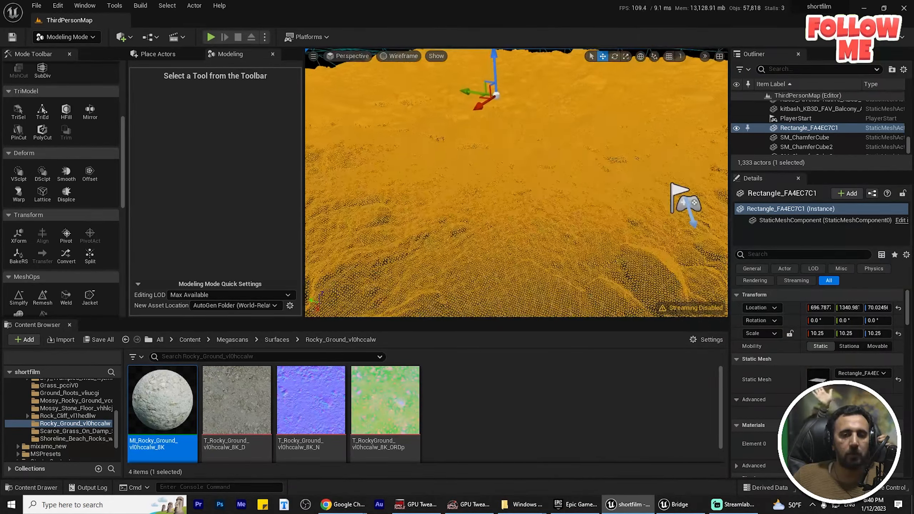
Step: Switch the viewport from Wireframe back to Lit and view the textured rocky terrain up close
click(381, 58)
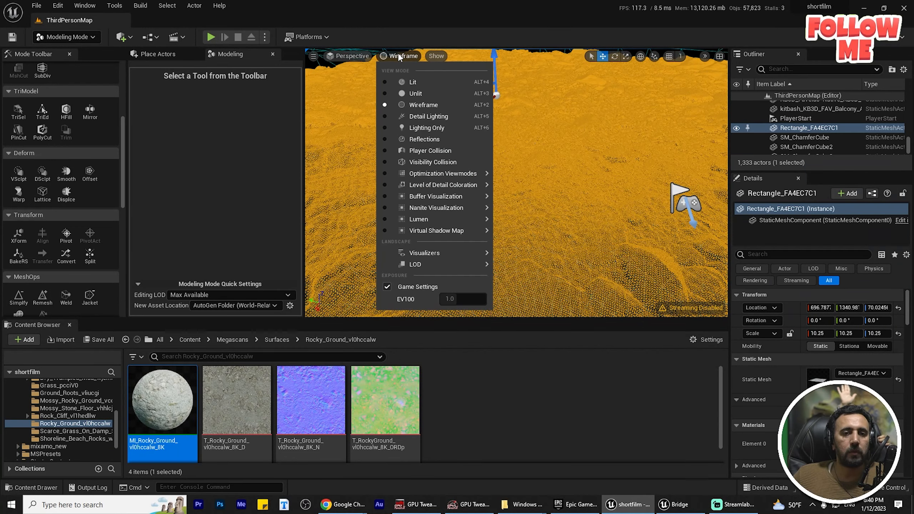
click(422, 90)
alt+drag(422, 90, 450, 102)
alt+drag(666, 266, 612, 264)
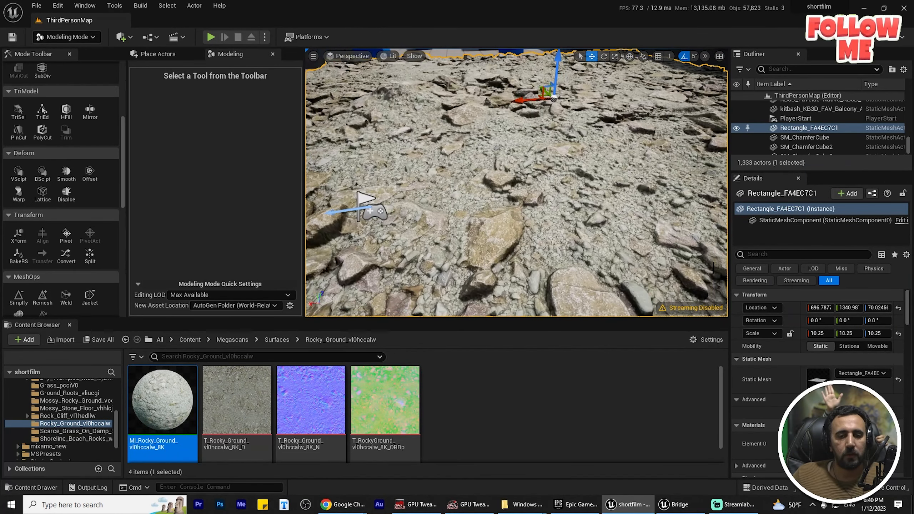
Step: Open the terrain's static mesh asset, enable Nanite support and Preserve Area, apply the changes and close the mesh editor
double_click(818, 376)
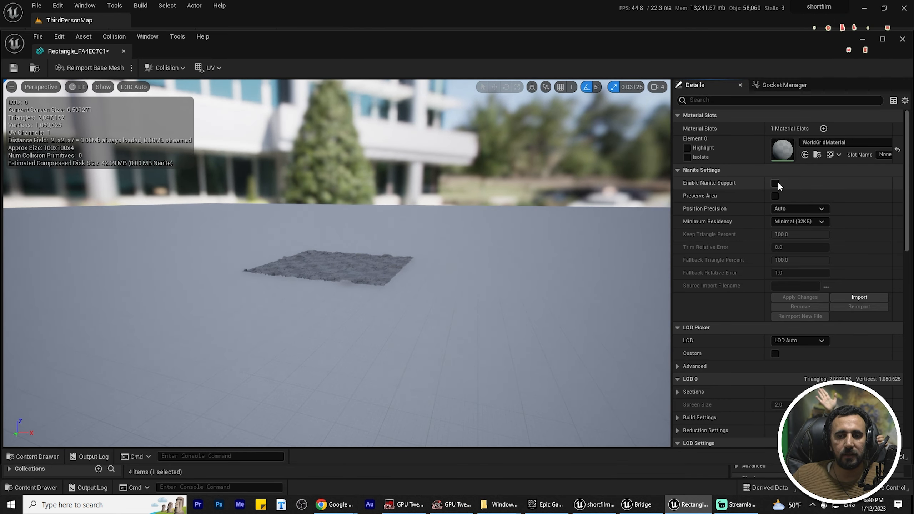
click(775, 183)
click(775, 196)
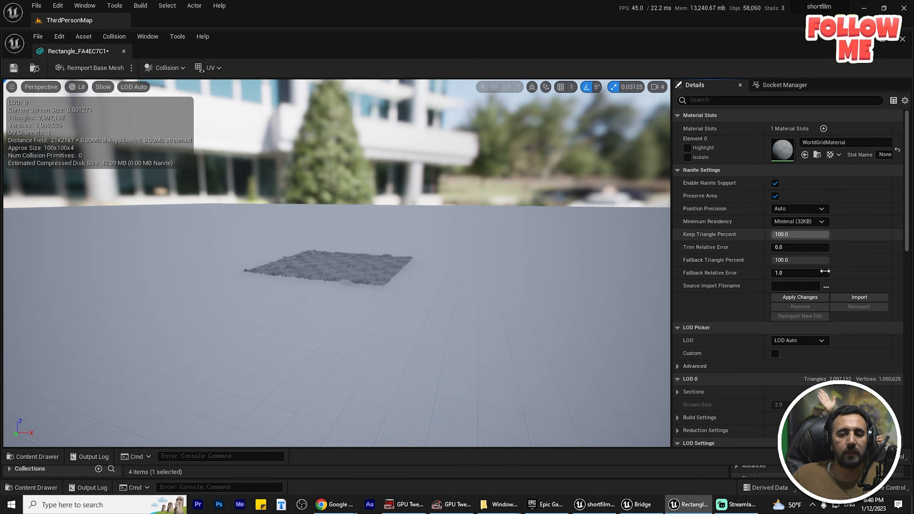
click(807, 298)
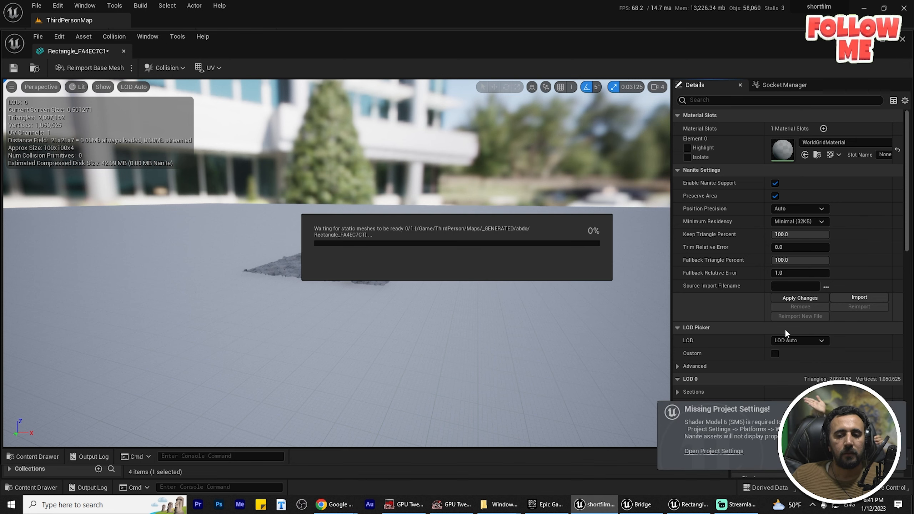
click(903, 39)
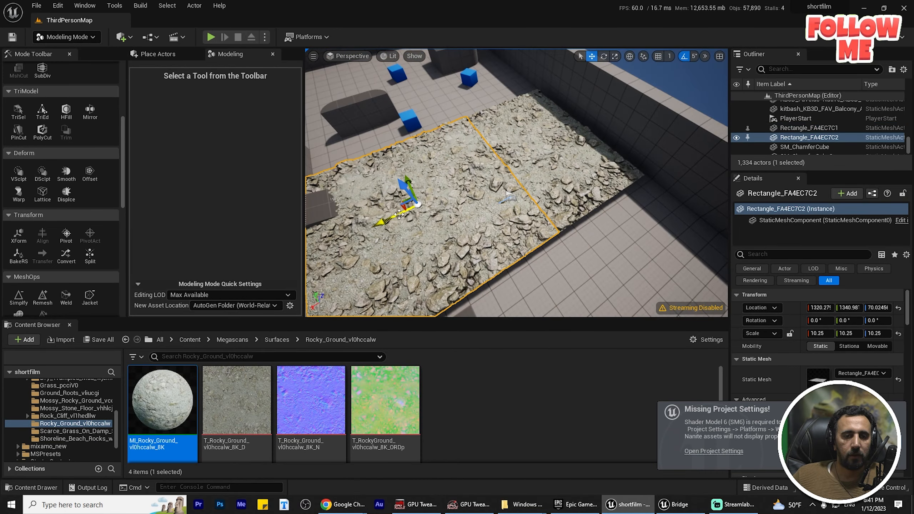
Step: Duplicate the rocky terrain along the X axis and place the copy against the original's edge, at X about 1657
drag(399, 214, 326, 250)
key(f)
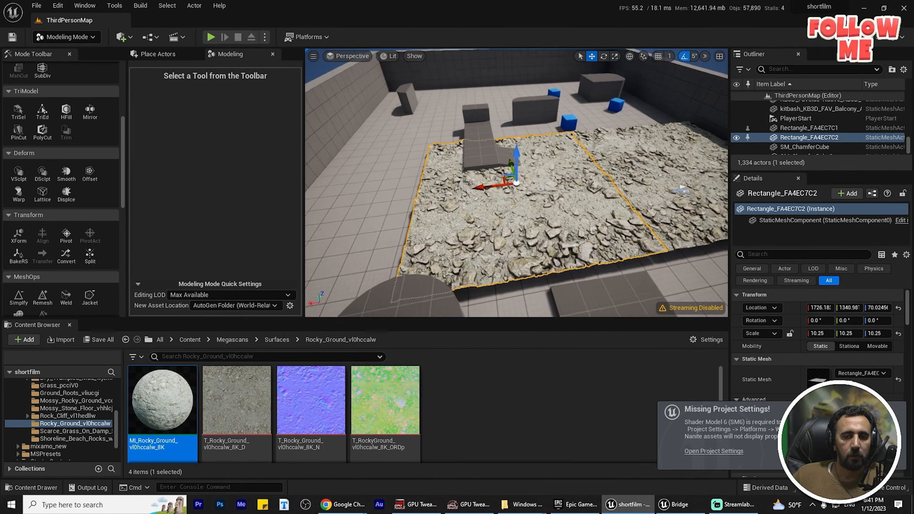
drag(489, 182, 503, 185)
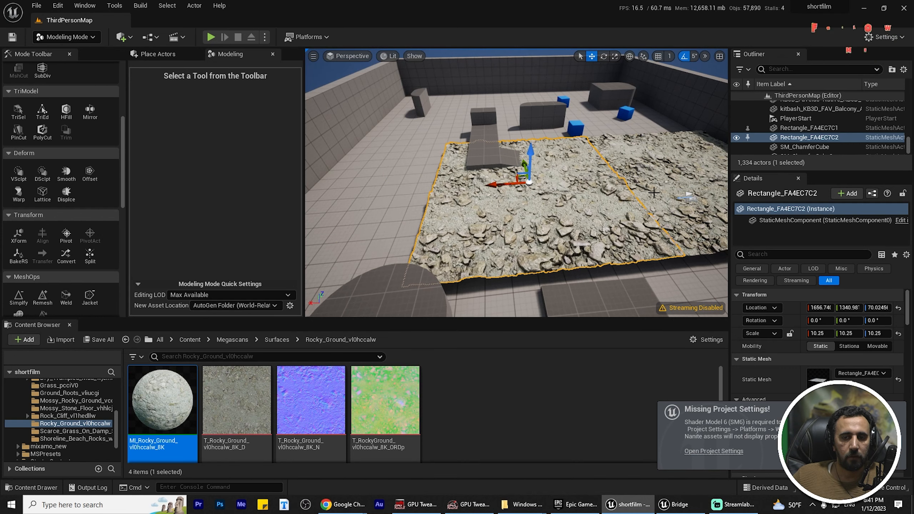
Step: Select the original terrain beside the copy and examine its displaced rocks from close to the ground
click(687, 185)
right_drag(687, 186, 459, 180)
right_drag(459, 179, 502, 182)
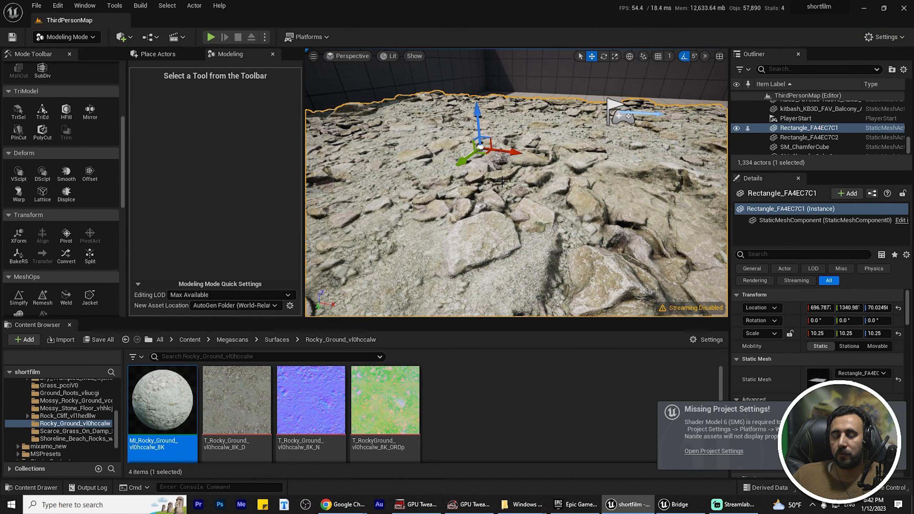